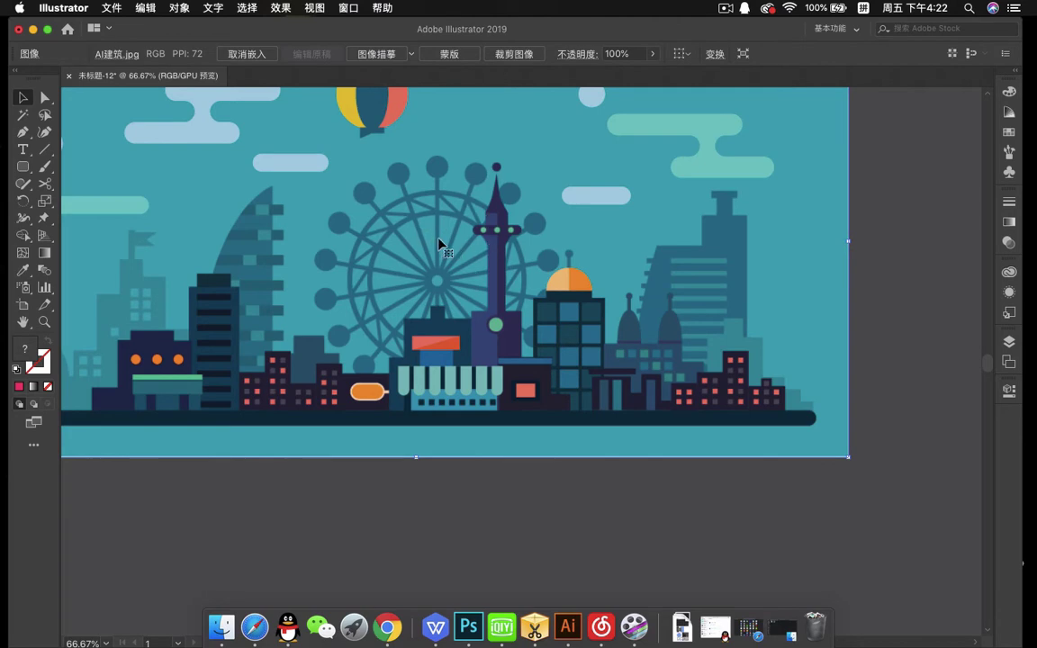
Draw a small circle about 37 px wide with the Ellipse tool on the empty canvas below the city illustration
scroll(438, 243, "down", 1)
scroll(432, 288, "down", 2)
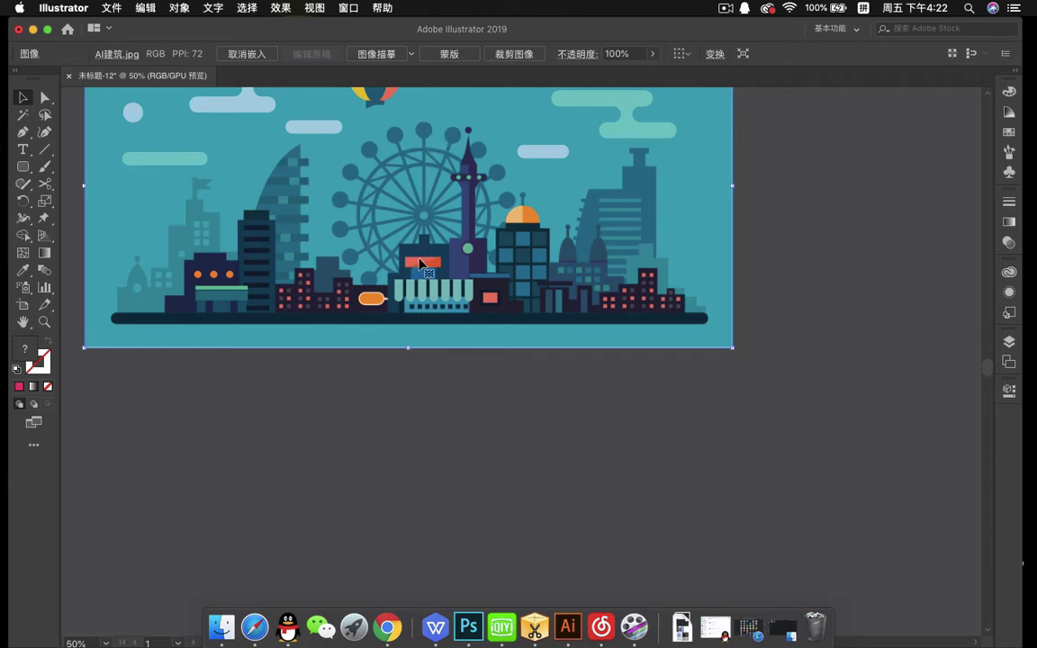
left_click(26, 166)
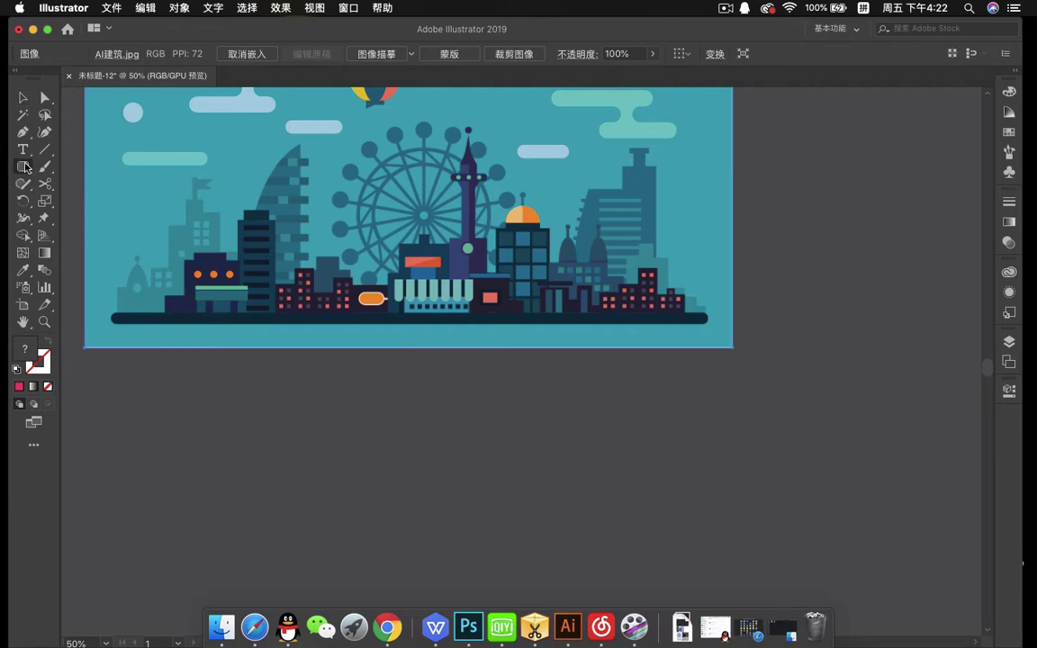
left_click(26, 166)
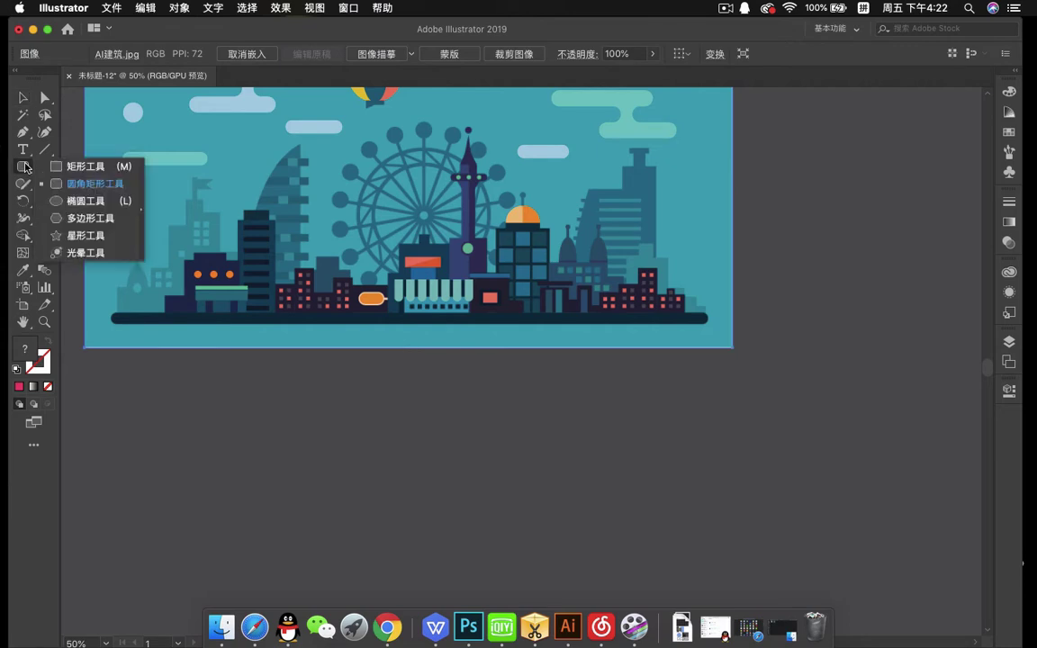
left_click(86, 206)
left_click_drag(432, 378, 449, 396)
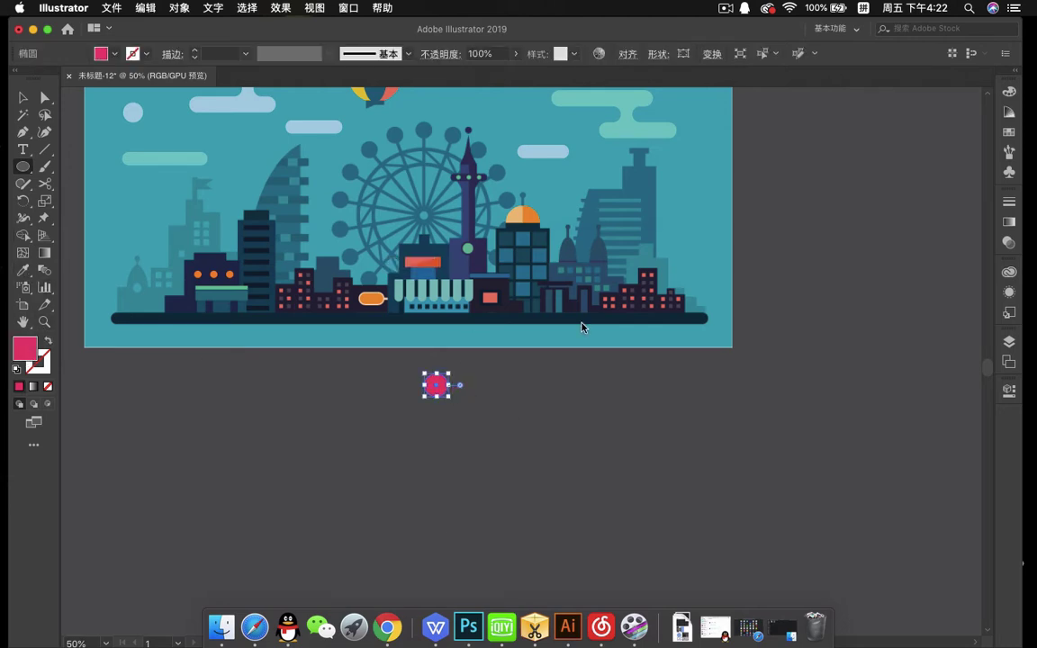
Change the small circle's fill to a golden yellow with a hue of 46° and deselect it
left_click(681, 444)
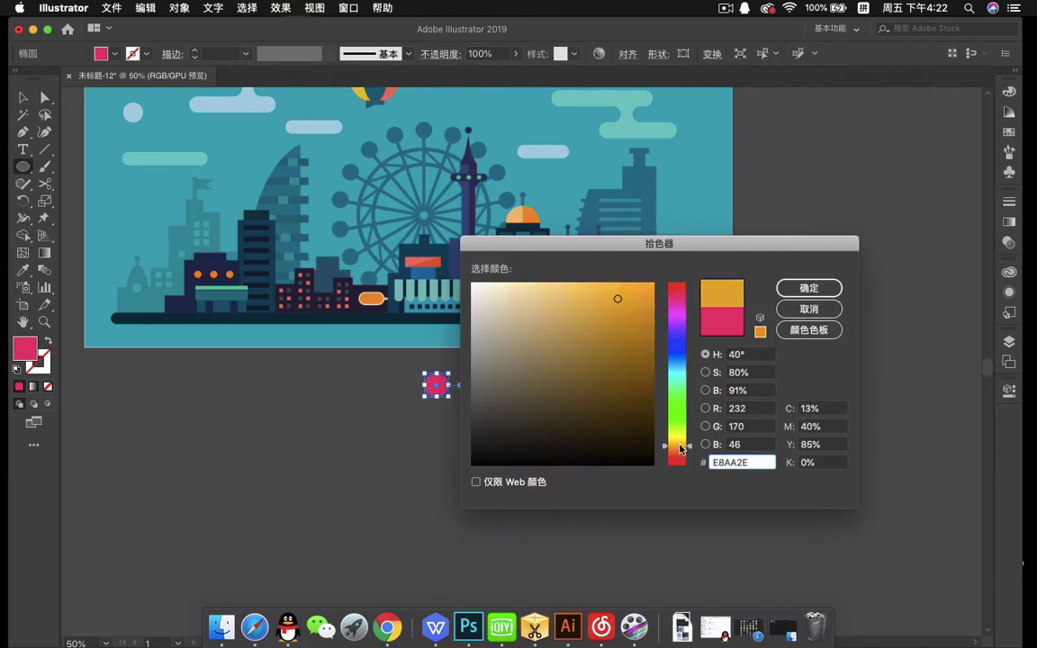
left_click_drag(681, 445, 681, 444)
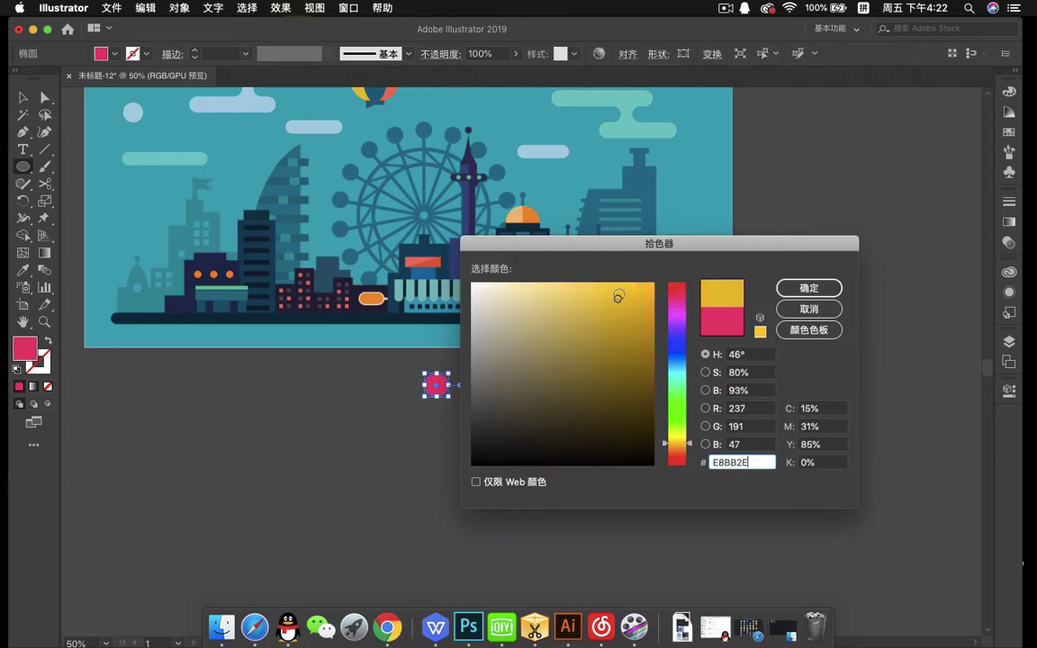
left_click(809, 288)
left_click(23, 96)
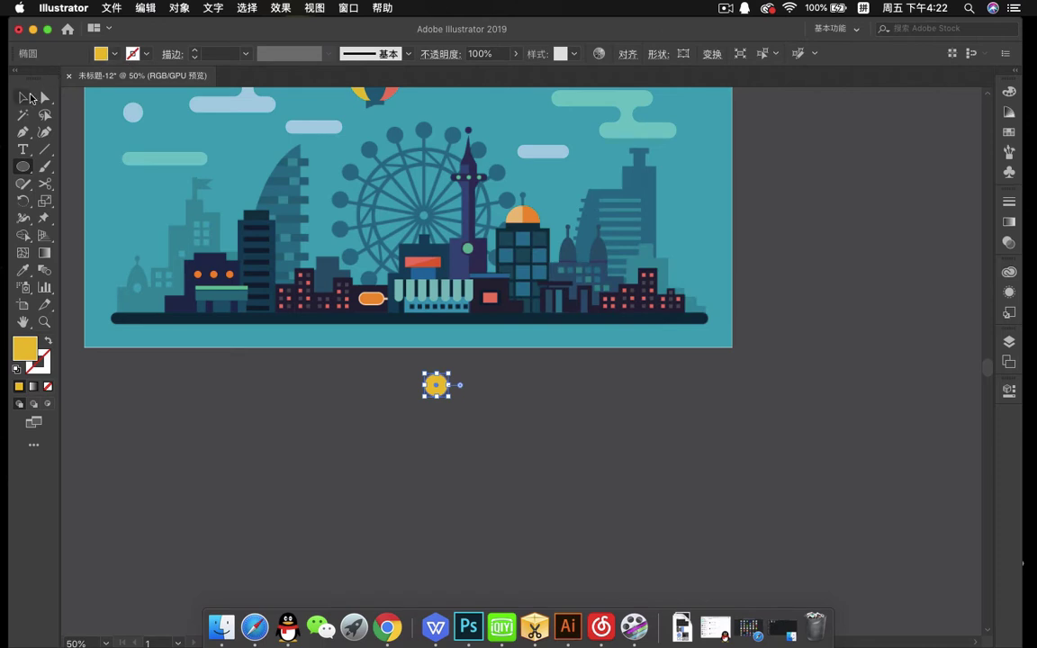
left_click(375, 421)
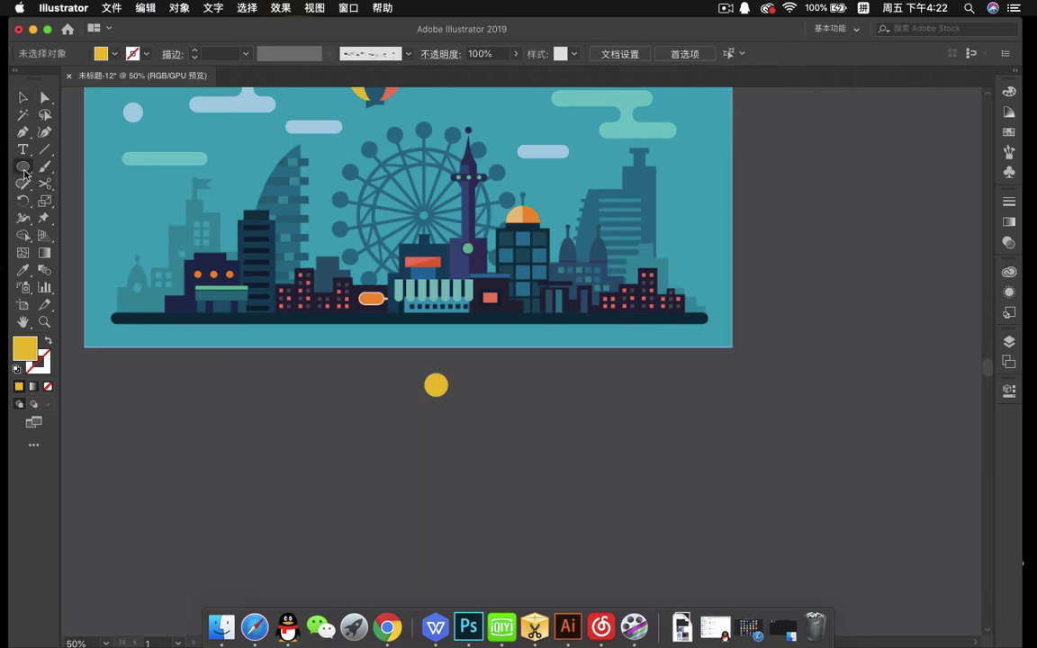
Draw a long, thin vertical rectangle running down from inside the yellow circle
left_click_drag(23, 171, 86, 164)
left_click_drag(435, 398, 438, 590)
left_click(23, 97)
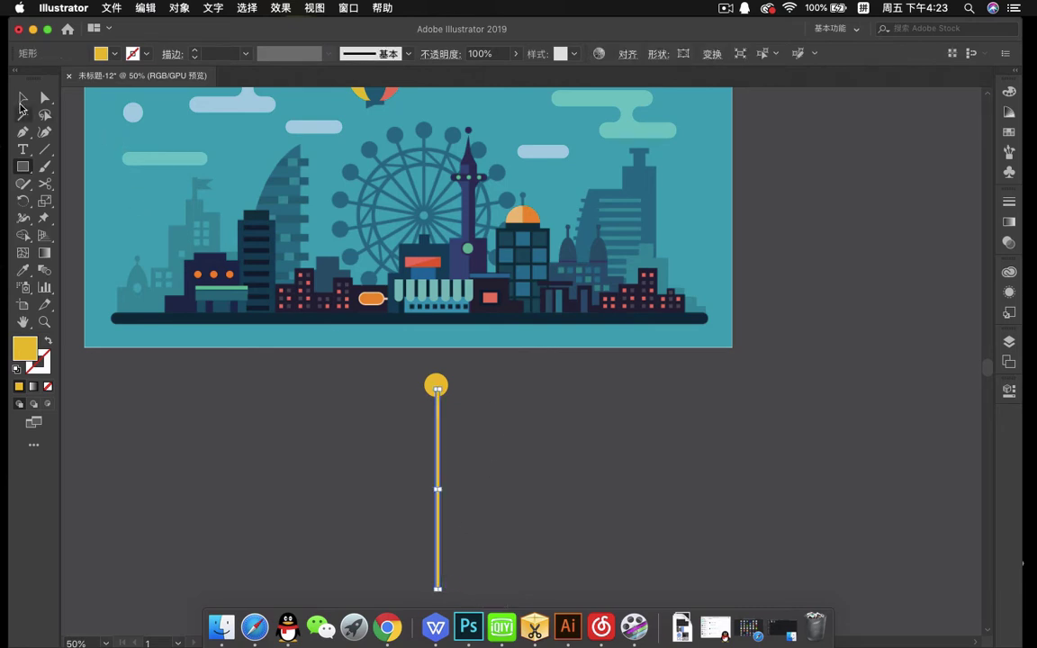
left_click_drag(477, 453, 473, 406)
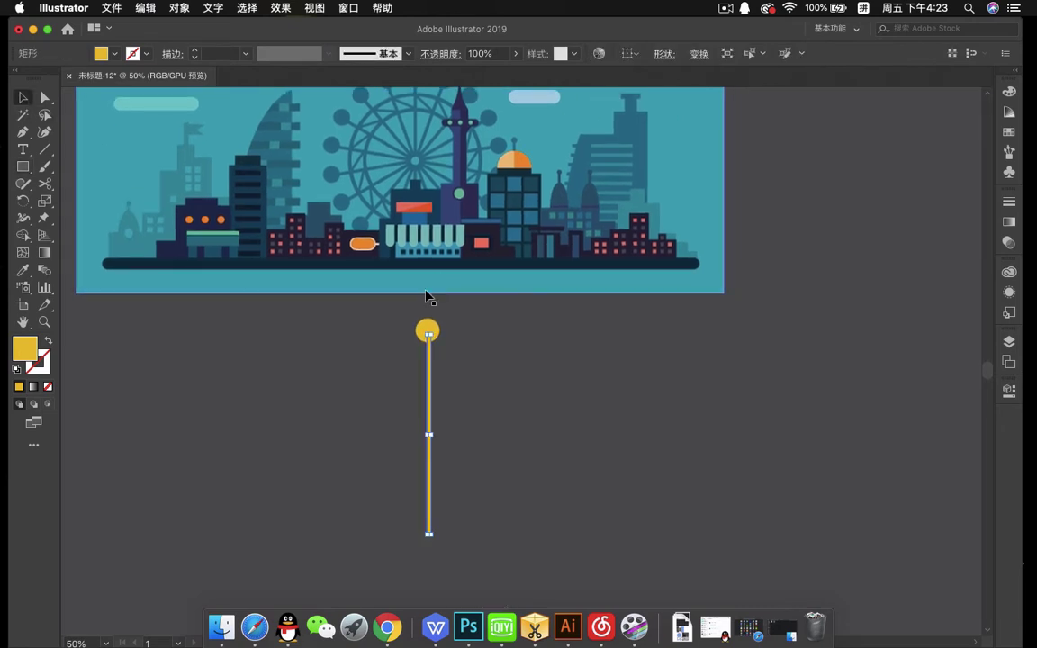
Duplicate the yellow circle straight down onto the lower end of the thin bar
left_click(428, 331)
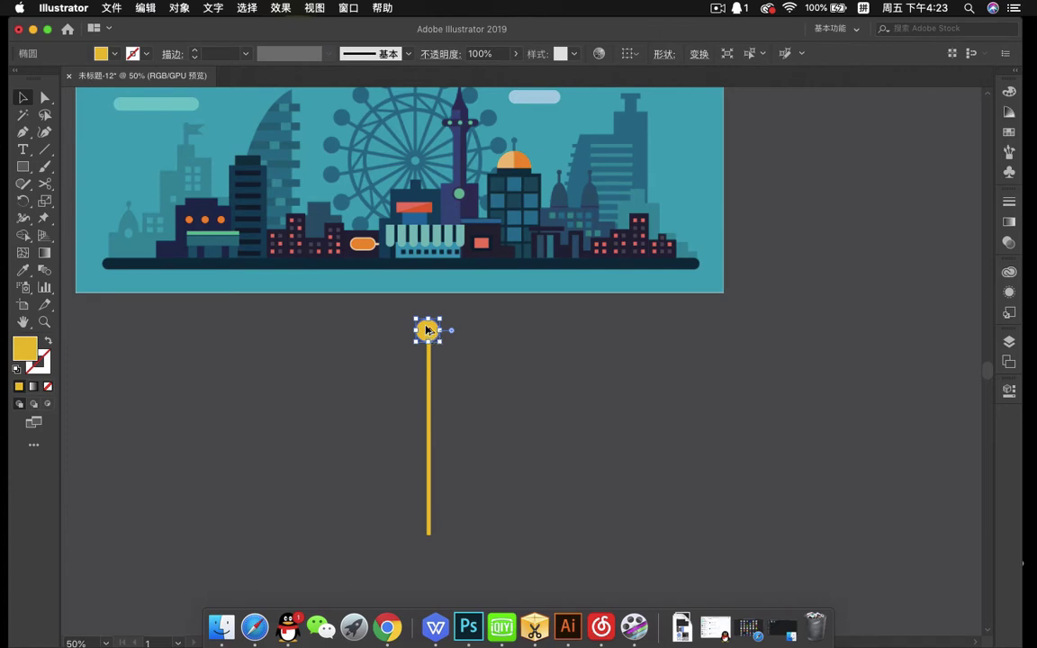
left_click_drag(428, 330, 427, 540)
left_click(474, 498)
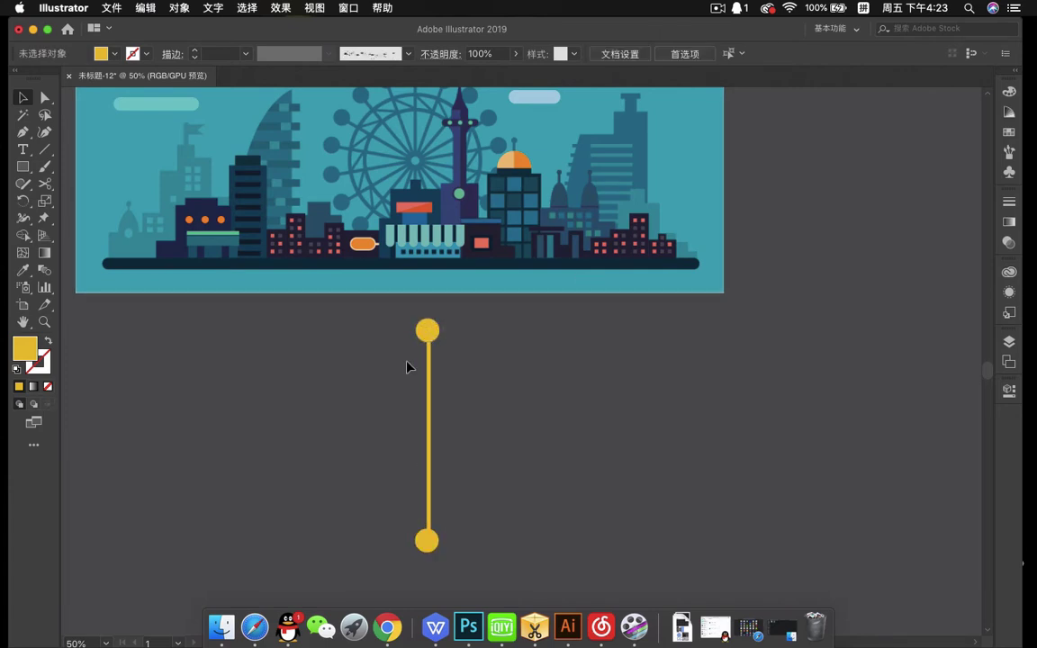
Align the two circles and the thin bar on their horizontal centres
left_click(430, 331)
left_click(428, 376)
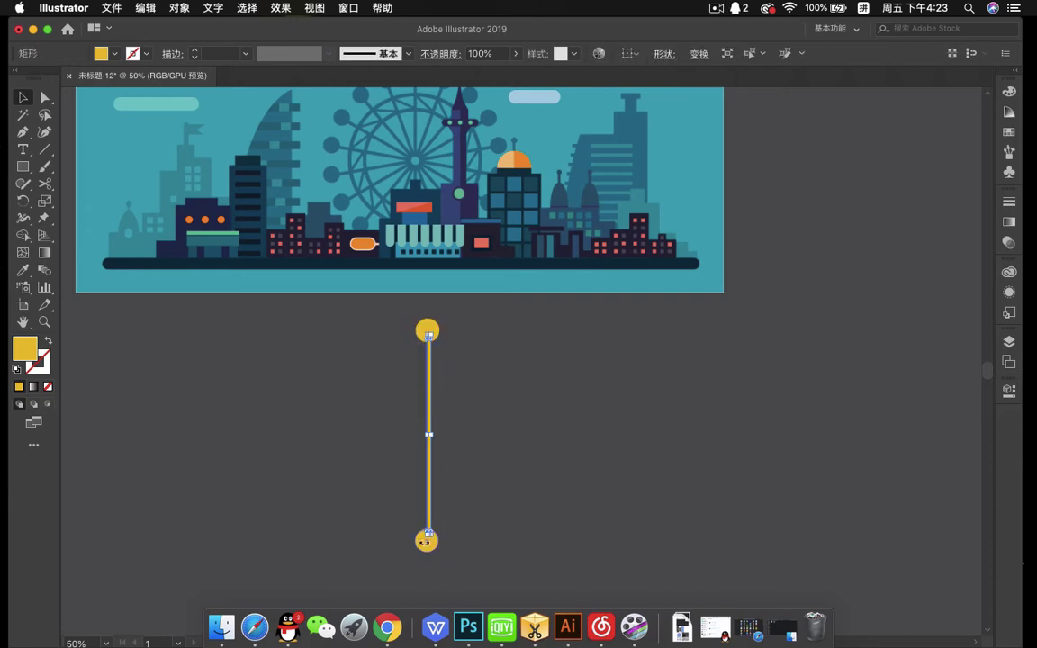
left_click(504, 544)
left_click_drag(493, 565, 379, 312)
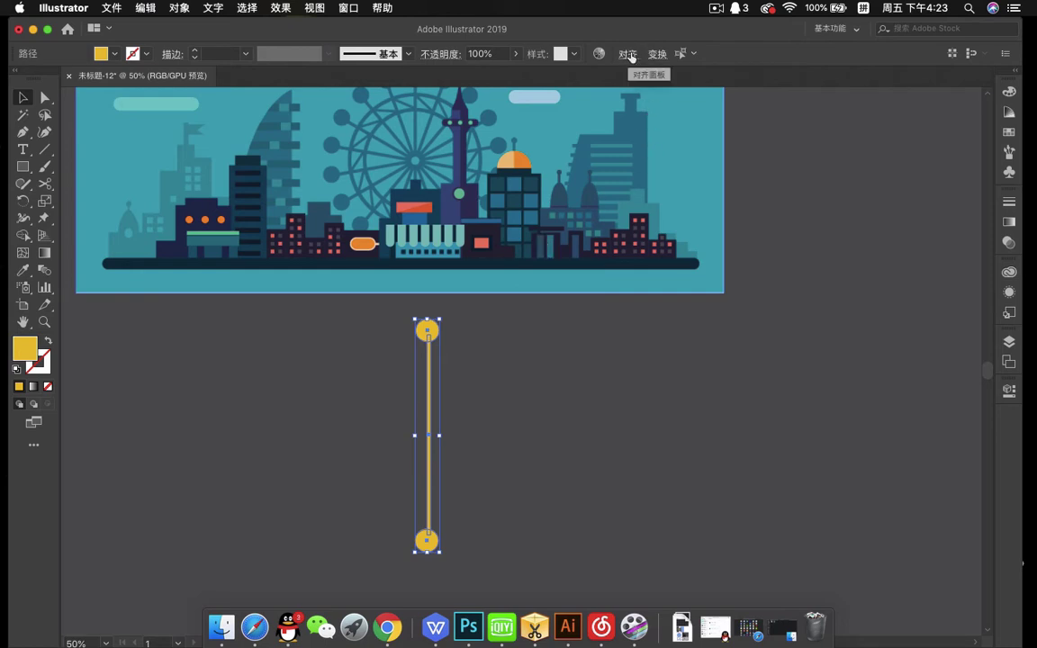
left_click(627, 54)
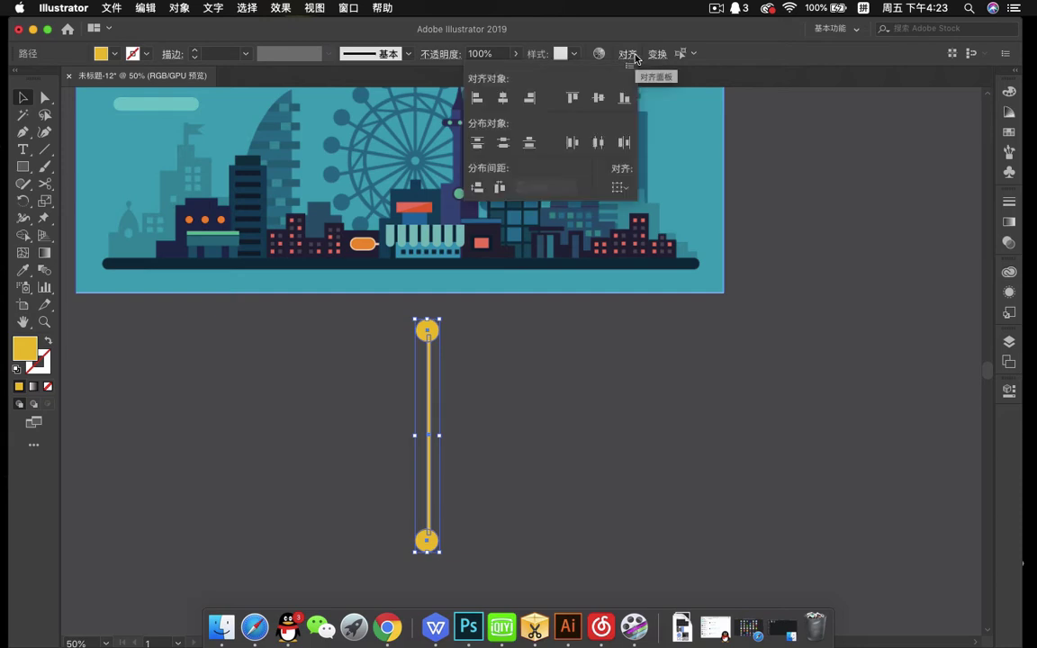
left_click(505, 107)
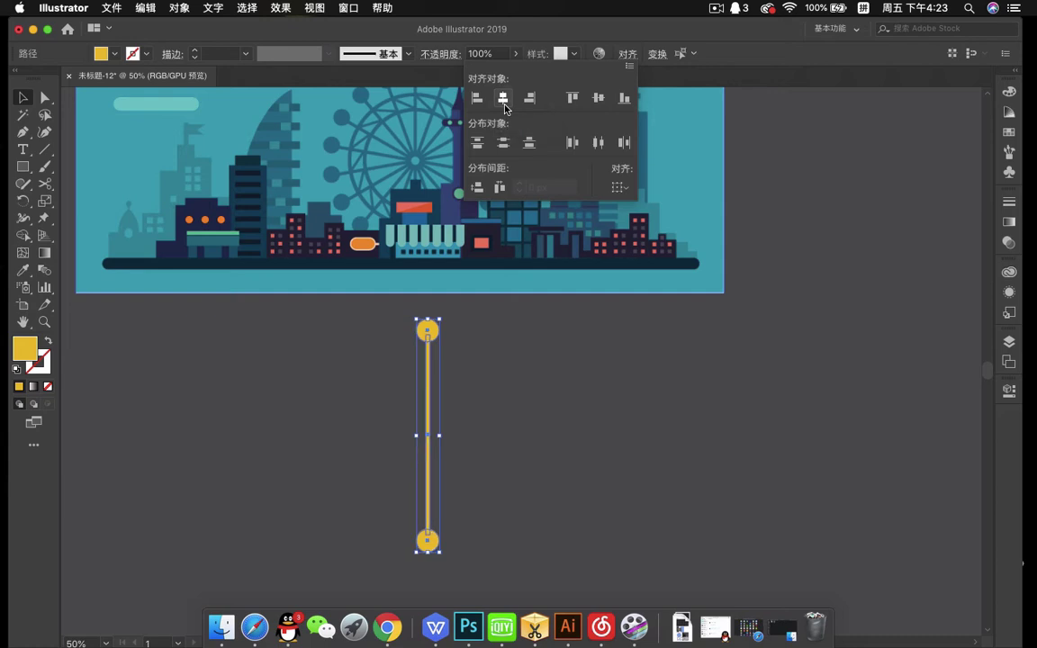
left_click(429, 339)
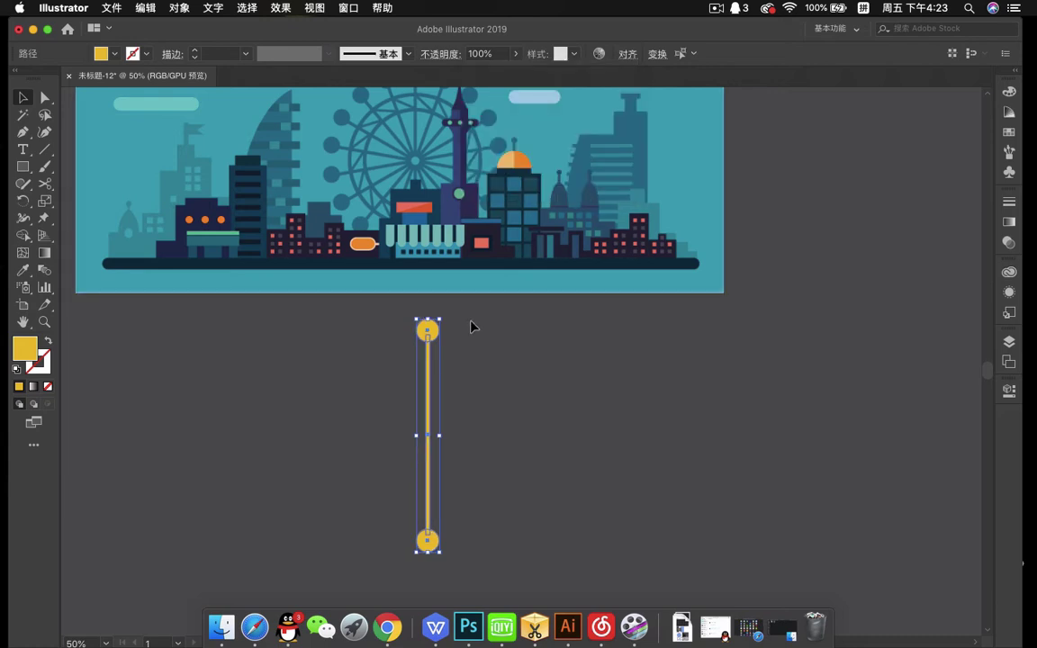
left_click(470, 326)
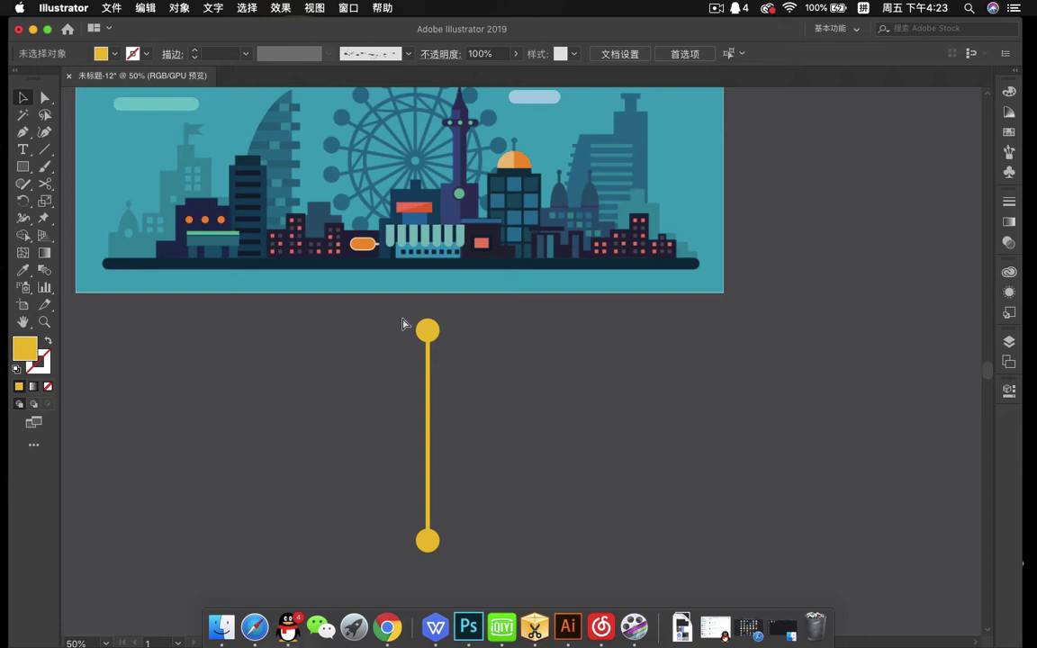
Unite the two circles and the bar with Pathfinder and expand them into a single path
key("super+shift+F9")
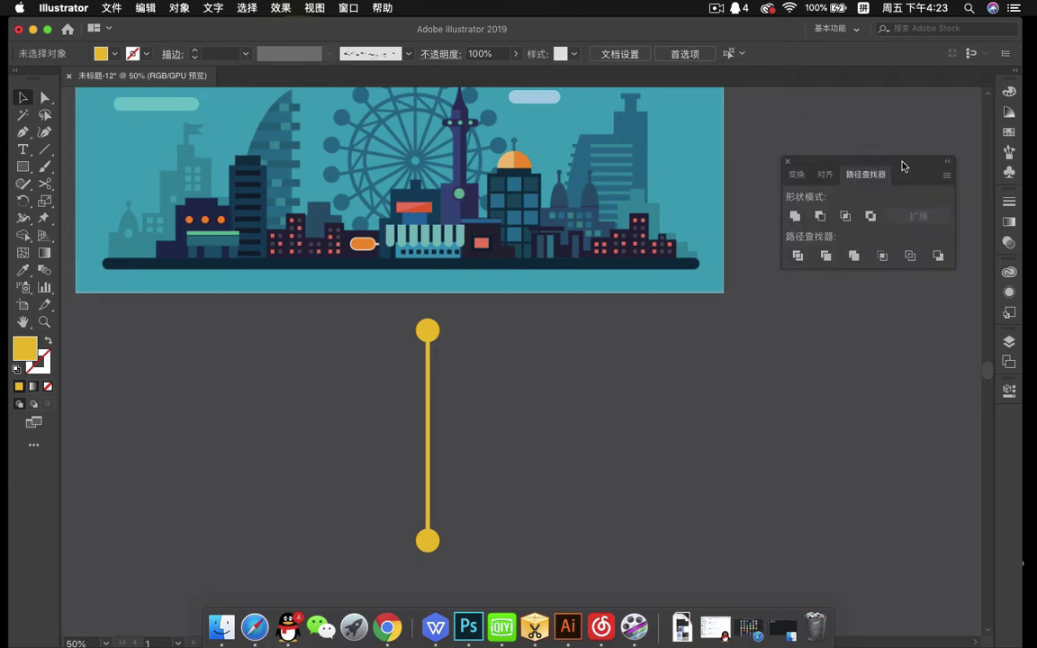
left_click_drag(904, 166, 762, 322)
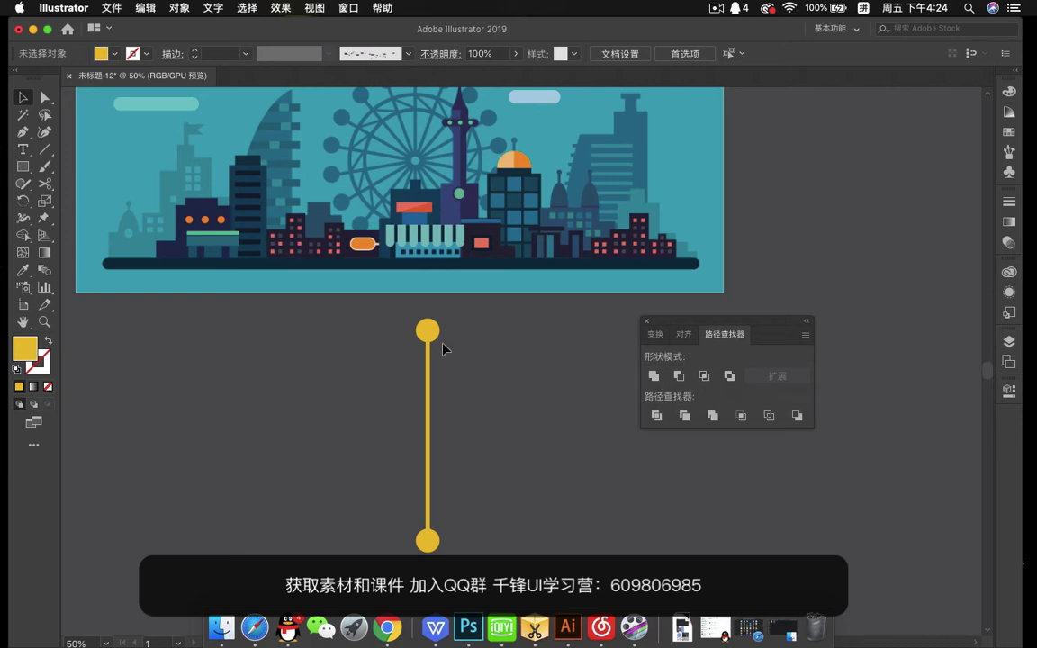
left_click(441, 537)
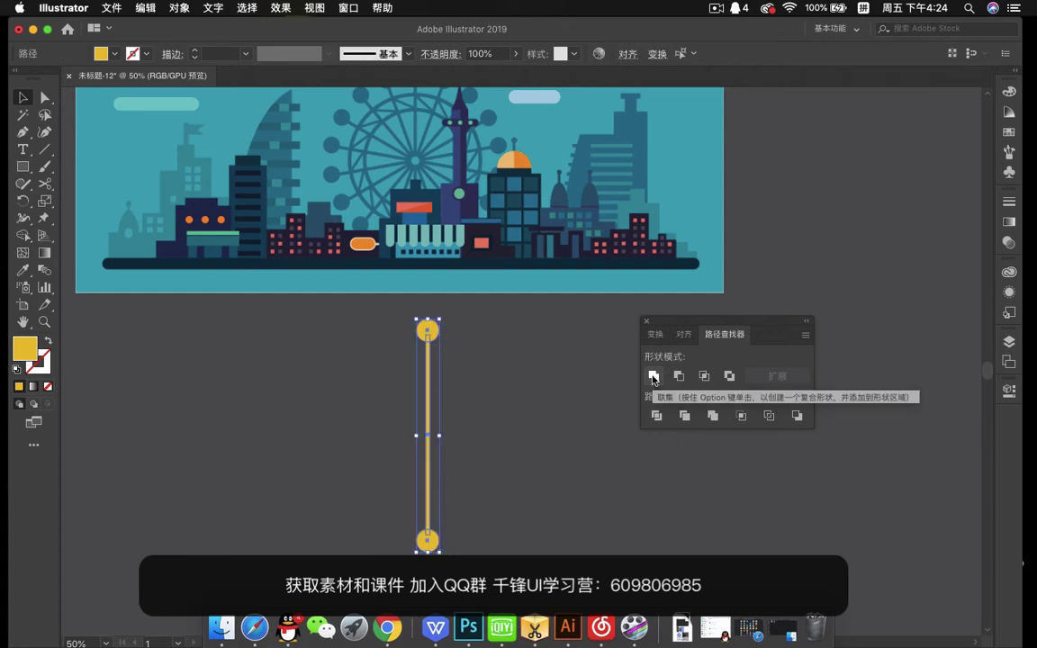
left_click(654, 376)
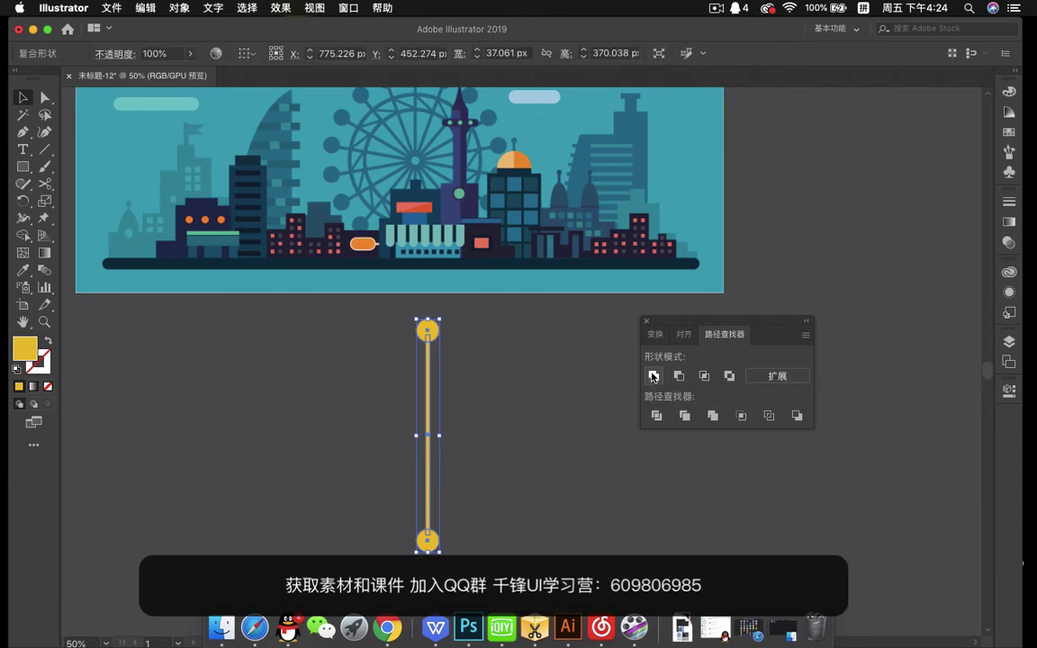
left_click(779, 377)
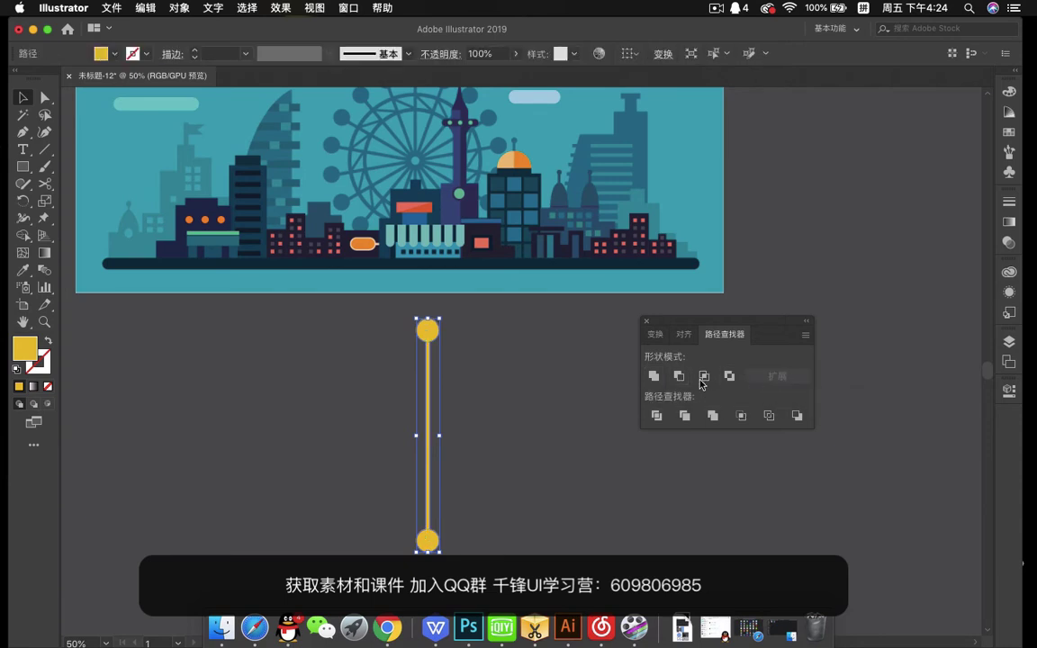
left_click(511, 372)
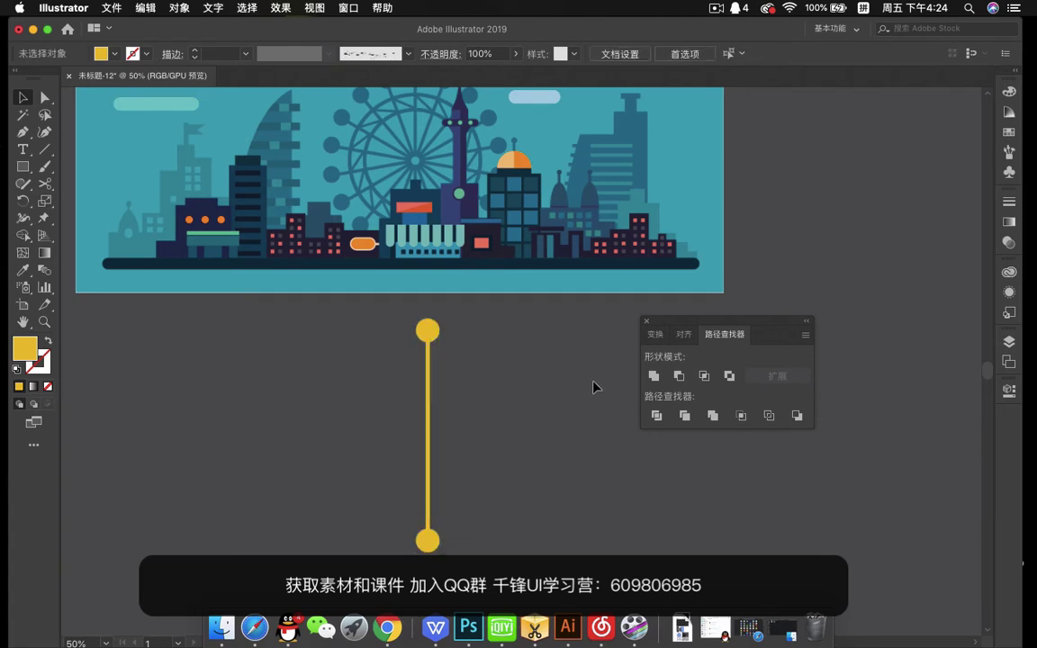
Create a copy of the united spoke rotated 20° about its centre
left_click(427, 331)
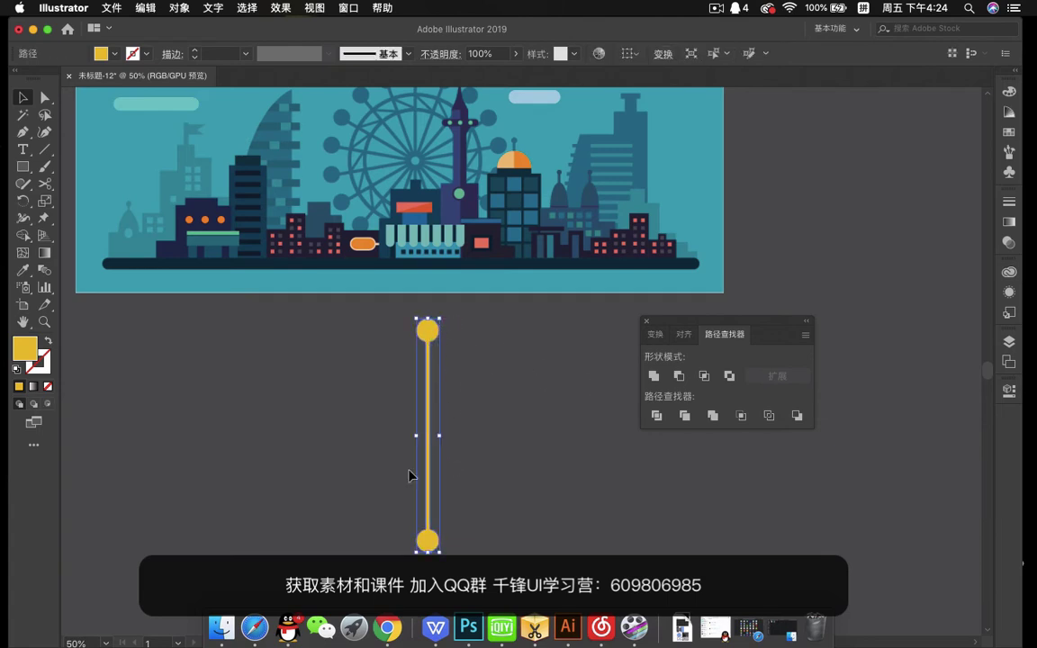
left_click_drag(753, 326, 878, 139)
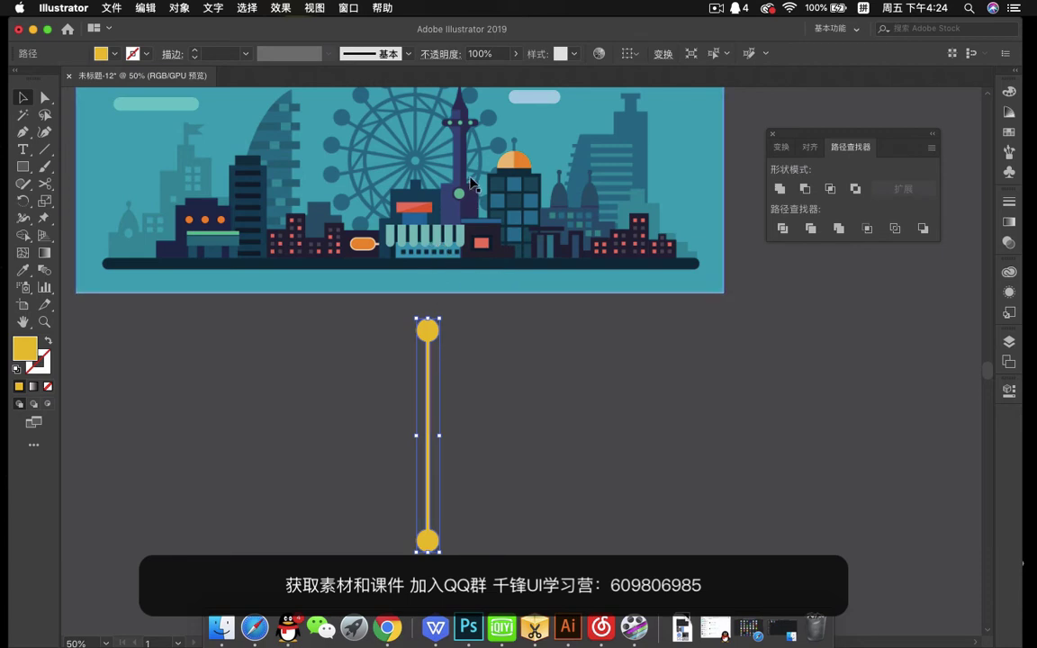
scroll(430, 149, "up", 3)
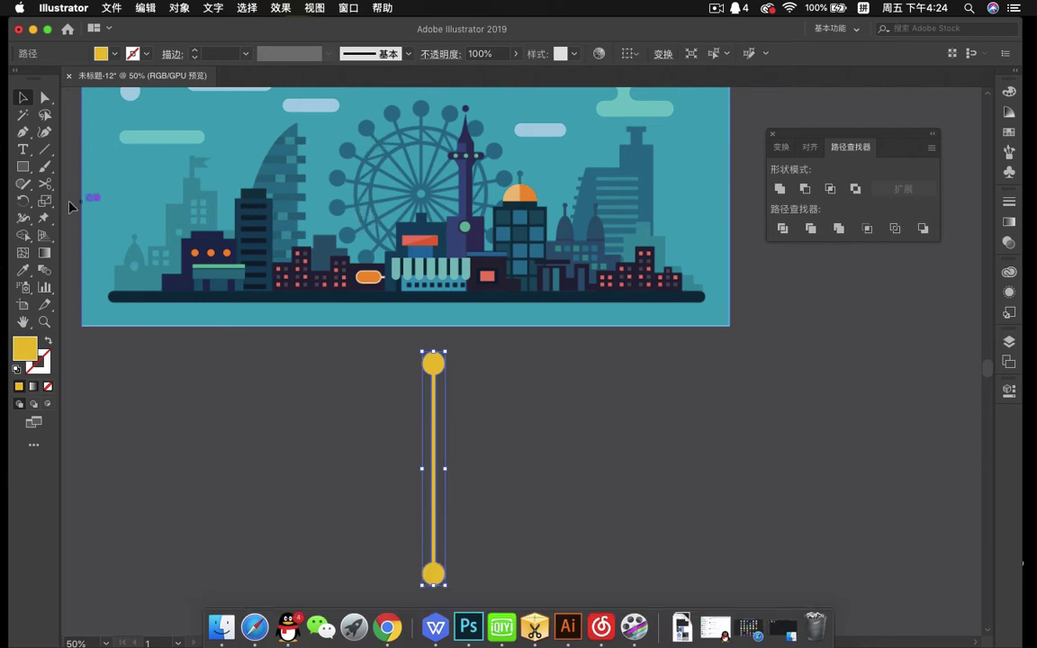
left_click(22, 205)
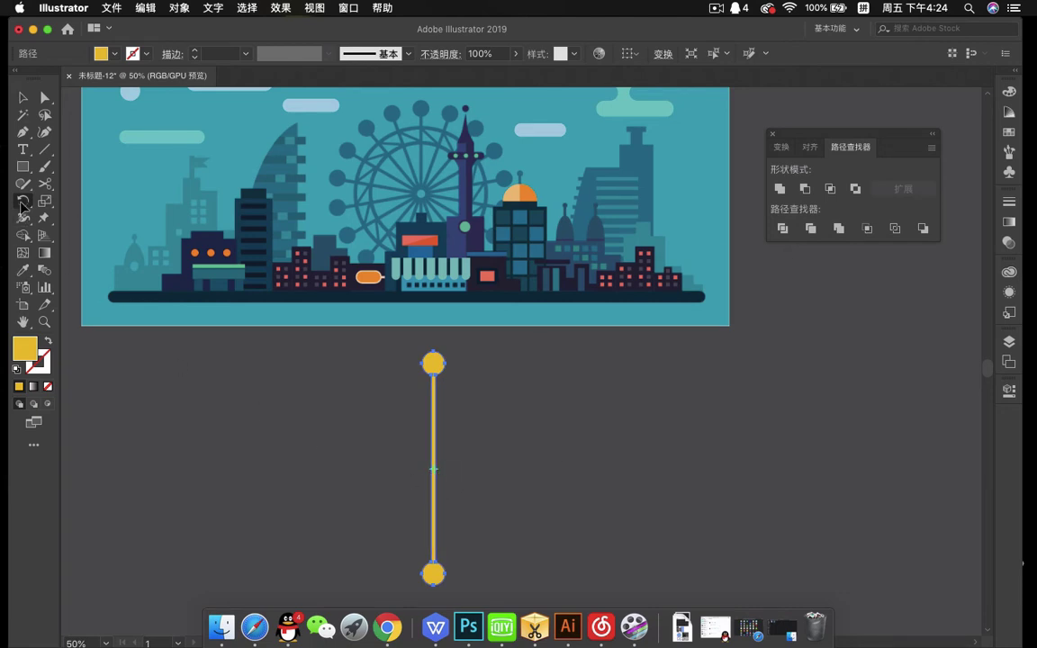
double_click(22, 205)
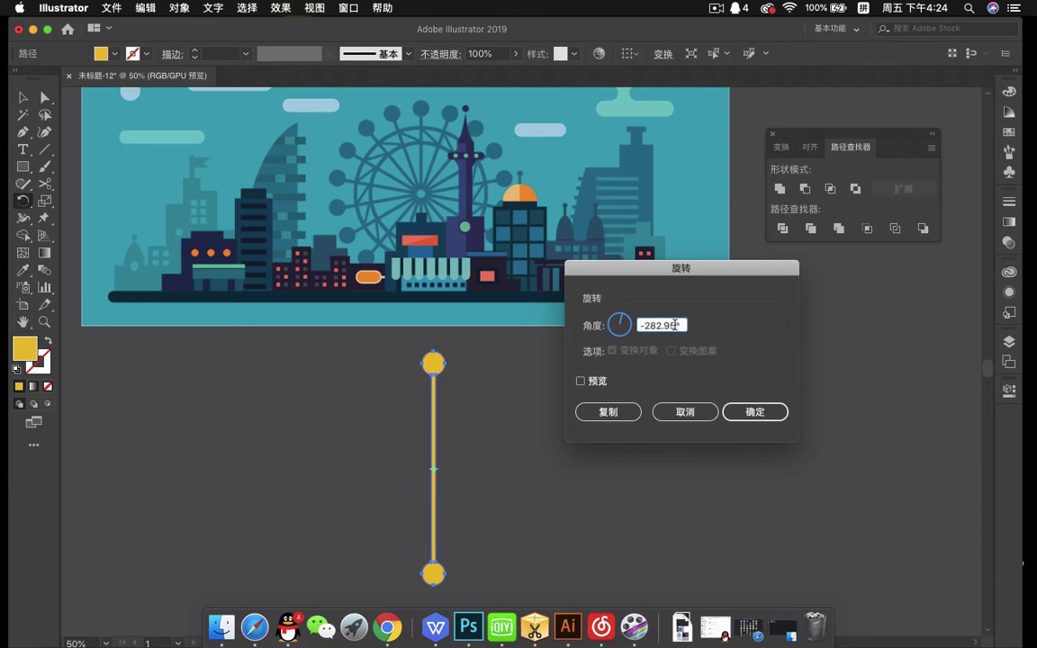
left_click_drag(674, 325, 601, 292)
type("20")
left_click(618, 415)
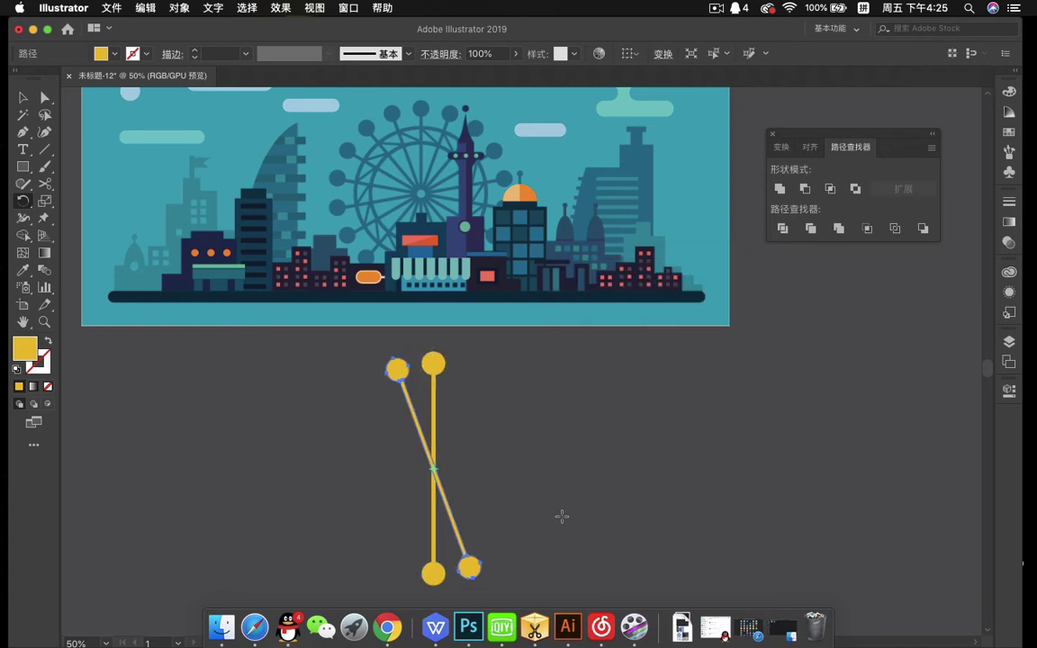
Repeat the rotated copy until the spokes fill a complete wheel
key("super+d")
key("super+d")
key("super+d")
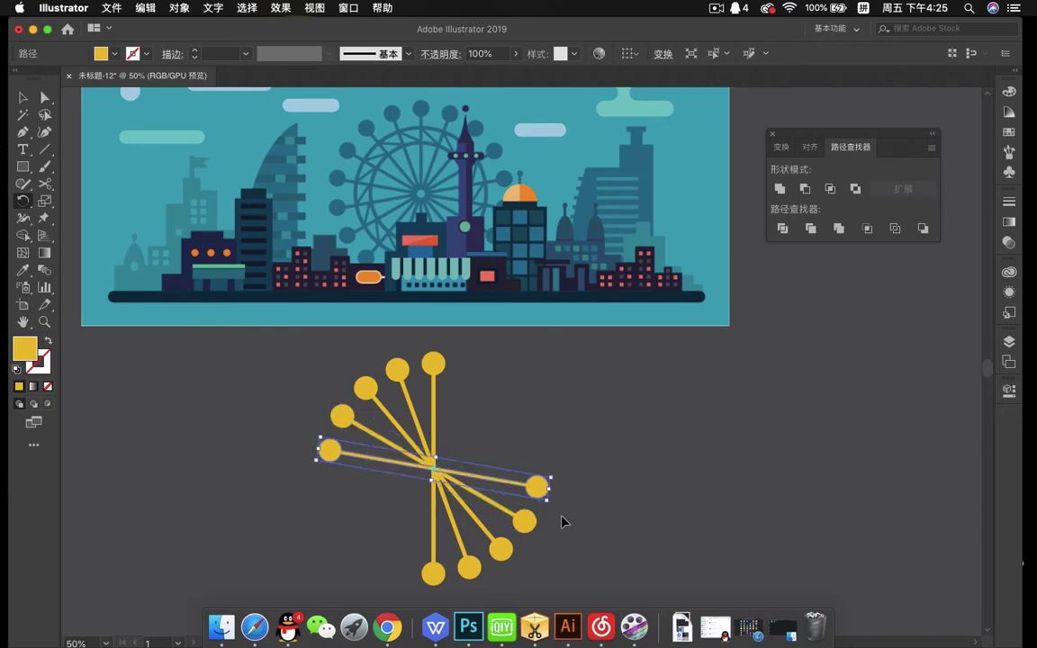
key("super+d")
key("super+d")
key("super+d")
key("super+d")
key("super+d")
key("super+d")
key("super+d")
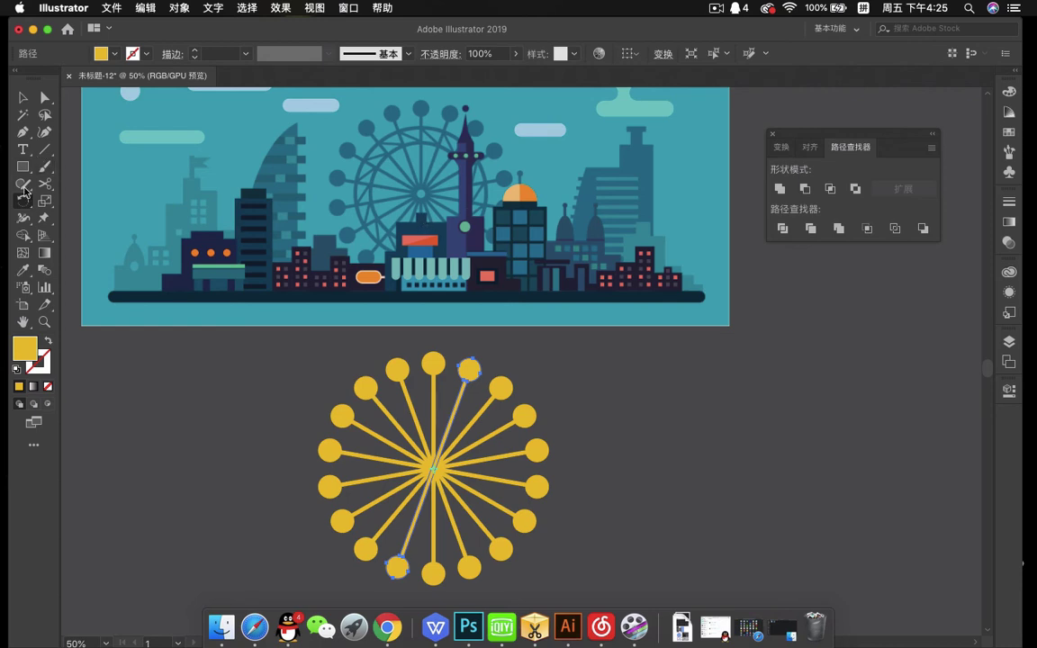
Draw a circle around the hub inside the ring of yellow dots, with no fill and a 3 pt yellow stroke
left_click_drag(23, 168, 67, 181)
left_click_drag(394, 401, 502, 550)
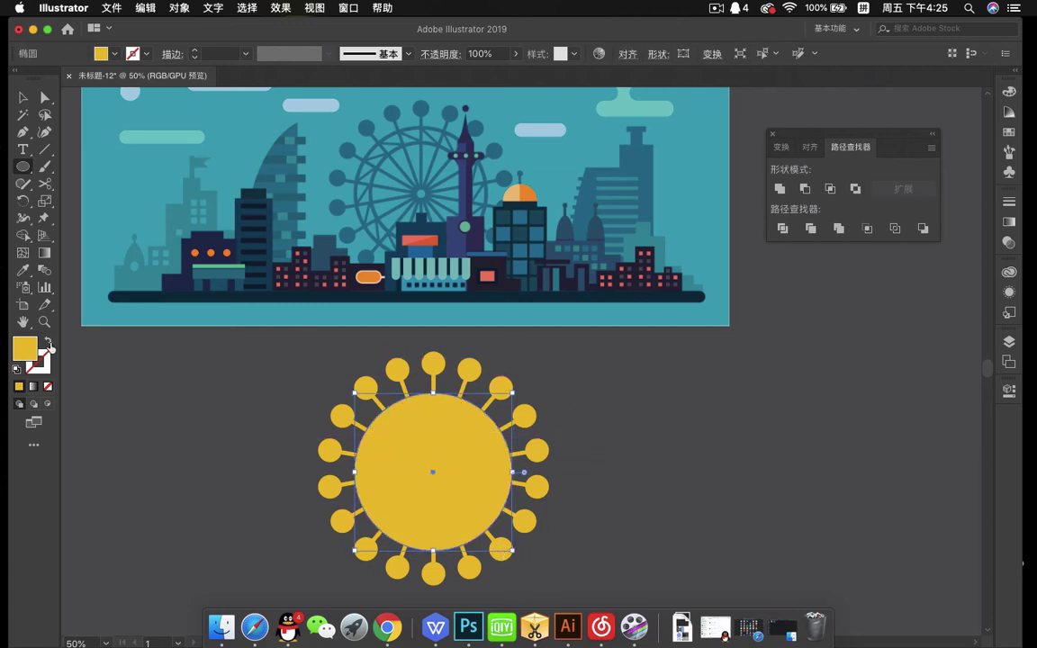
left_click(49, 343)
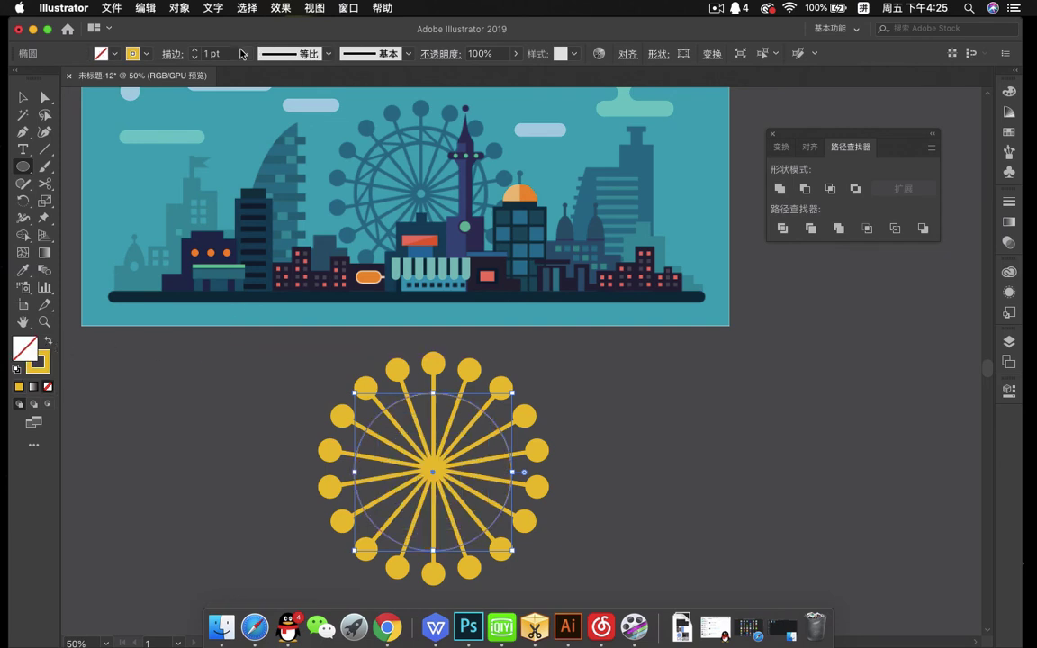
left_click(194, 49)
left_click(194, 50)
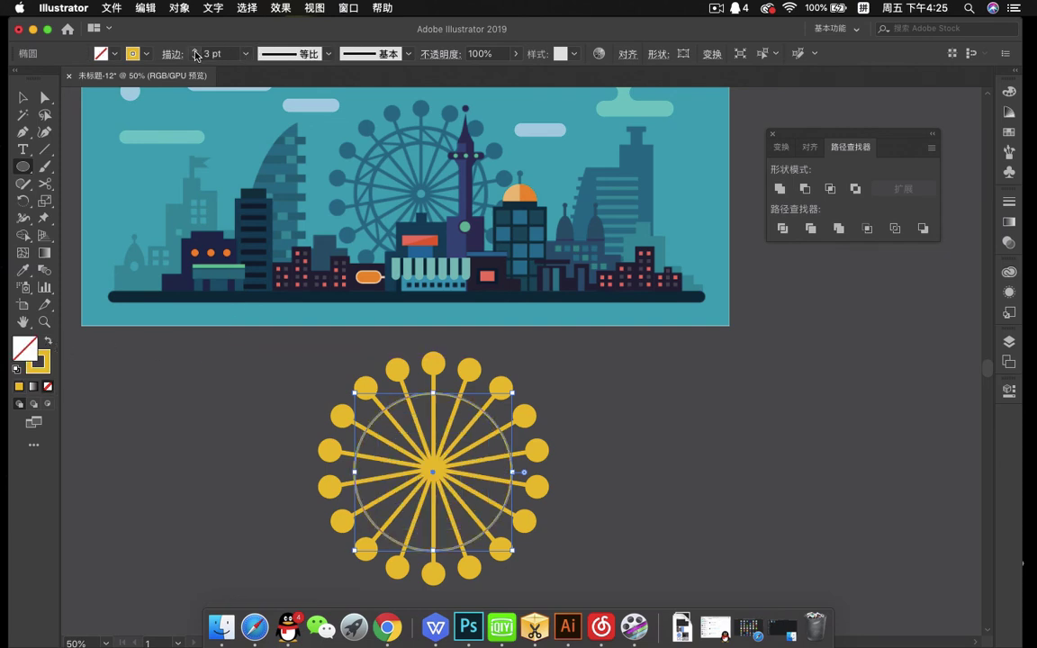
Set the circle's stroke to 6 pt and nudge the circle up until it is centred on the hub
left_click(195, 51)
left_click(195, 51)
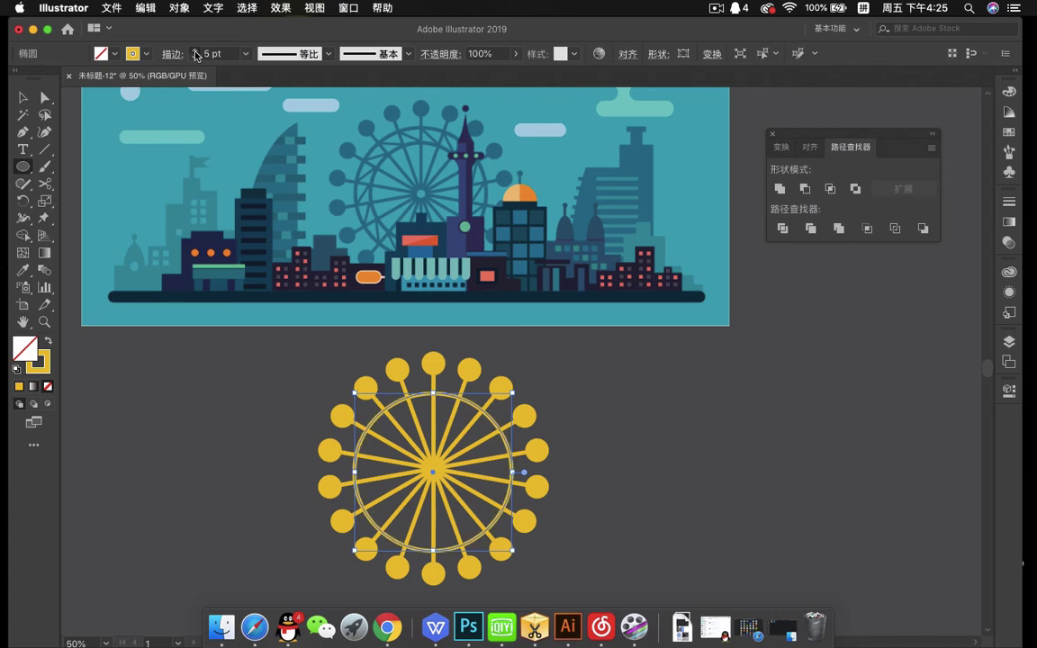
left_click(21, 93)
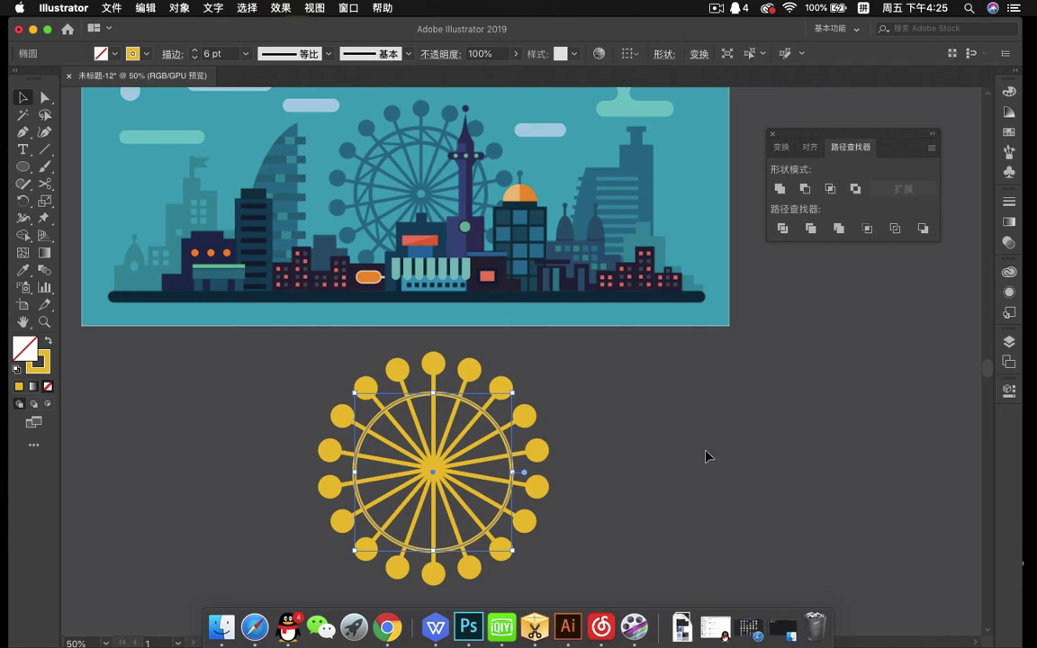
key("Up")
key("Up")
key("Up")
key("Up")
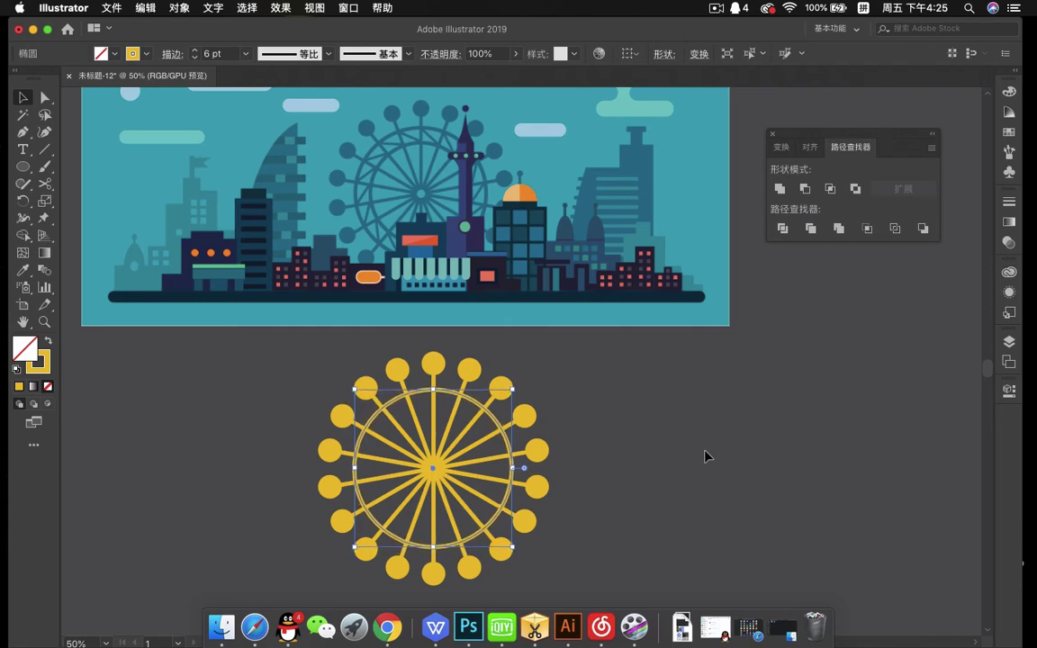
Create a concentric copy of the ring inside it, scaled down to about three quarters of its diameter
key("super+shift+b")
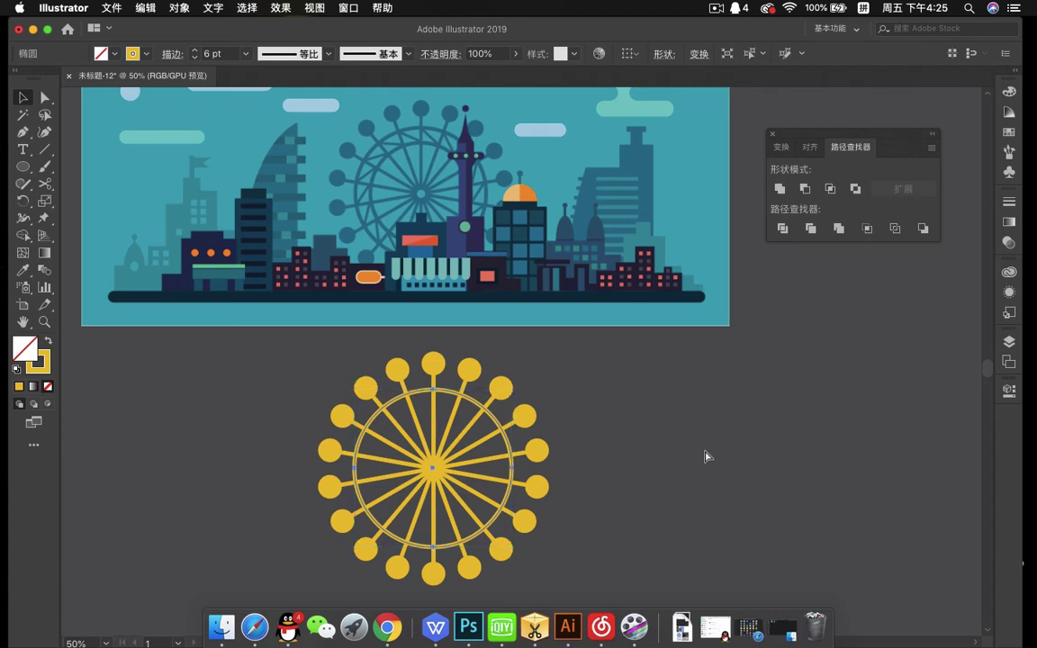
key("super+shift+b")
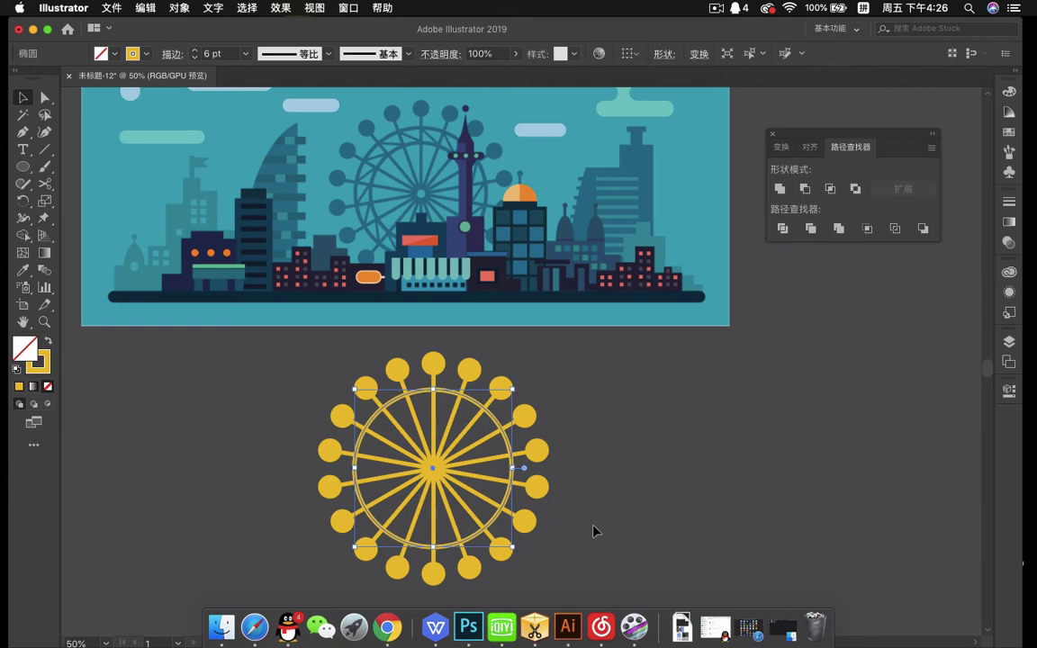
left_click_drag(512, 546, 496, 527)
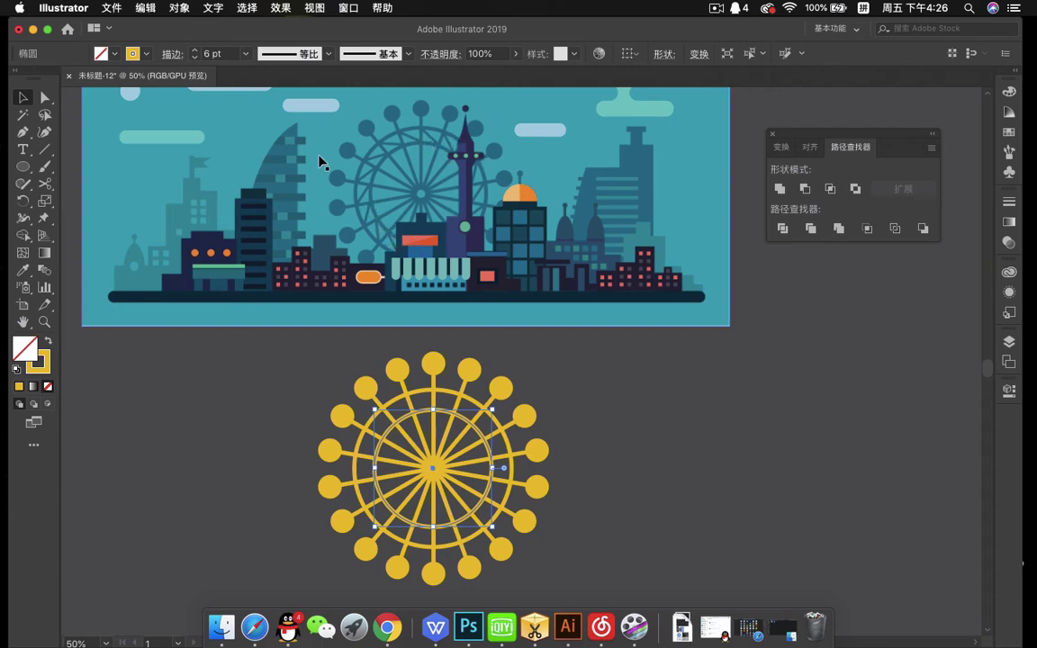
Draw a 6 pt diagonal line from the outer ring at the spoke left of vertical to the inner ring at the vertical spoke
left_click(45, 149)
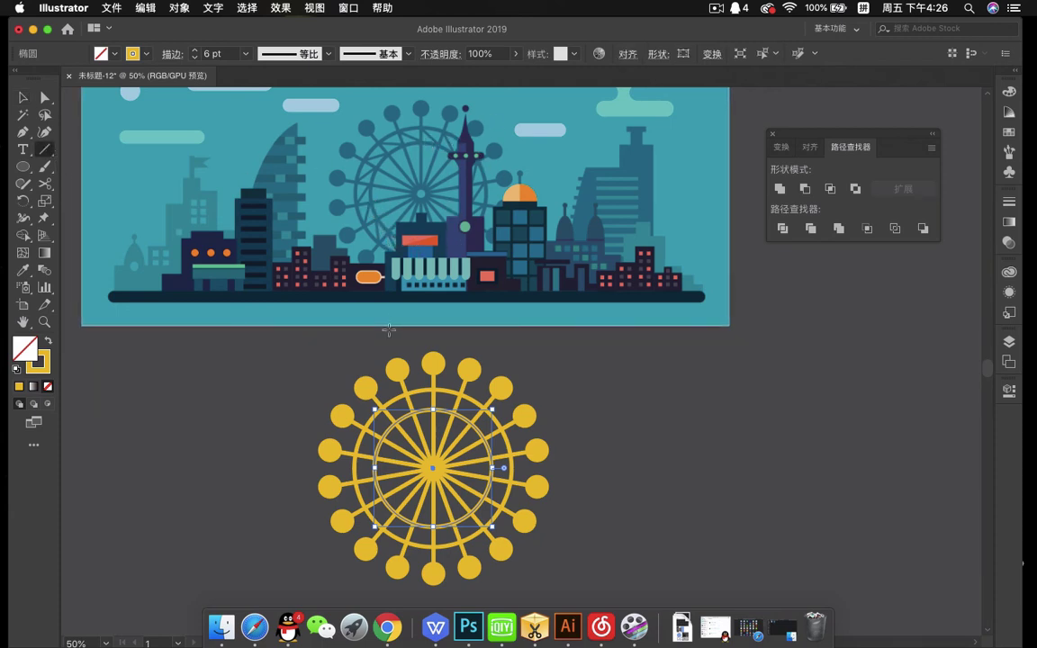
scroll(419, 416, "up", 2)
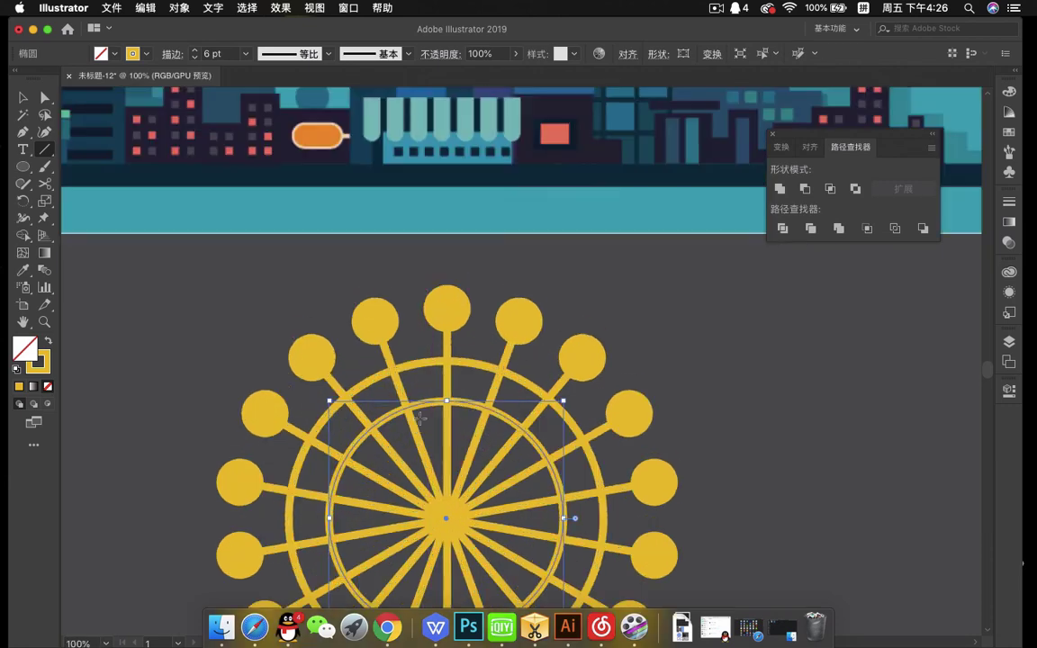
scroll(419, 417, "up", 1)
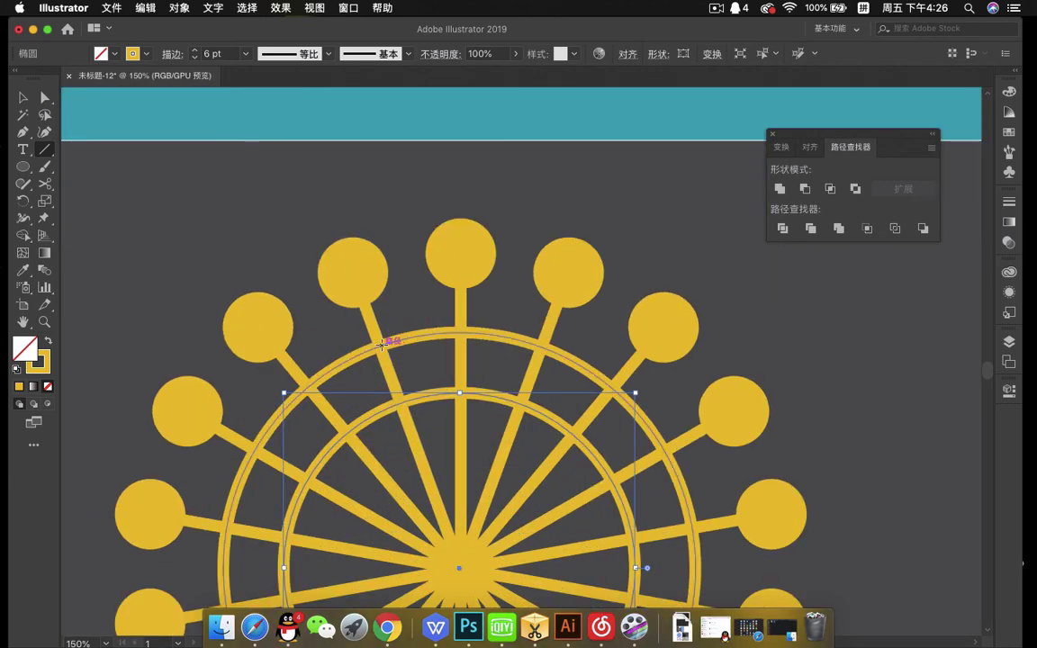
left_click_drag(383, 343, 459, 391)
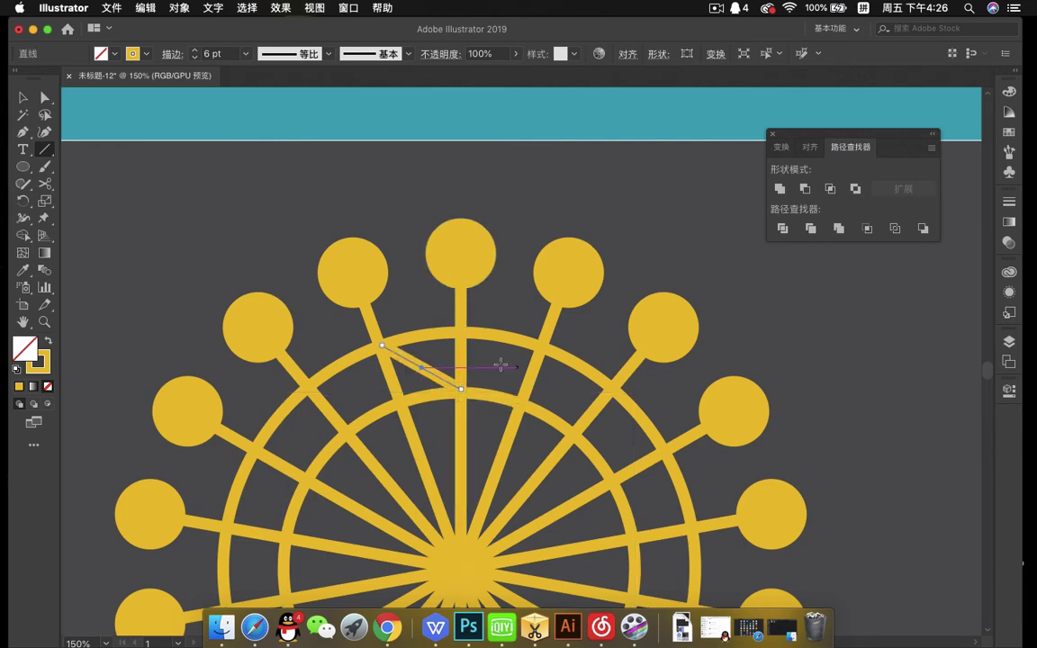
Create a copy of the diagonal line rotated 20° about the wheel's centre
scroll(454, 352, "down", 3)
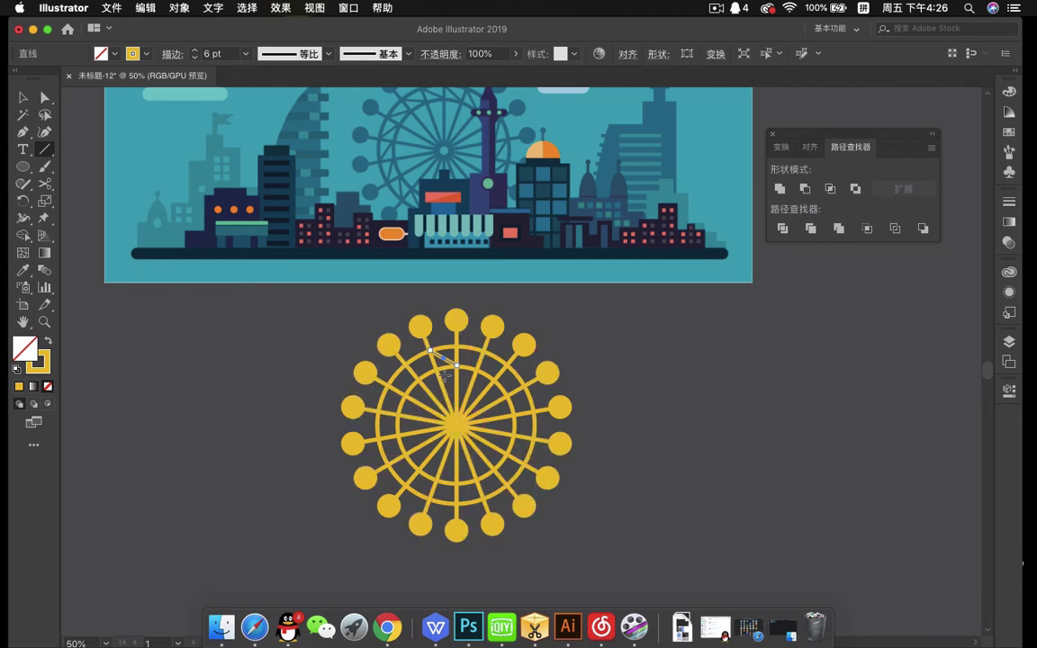
left_click_drag(364, 477, 547, 372)
left_click(24, 204)
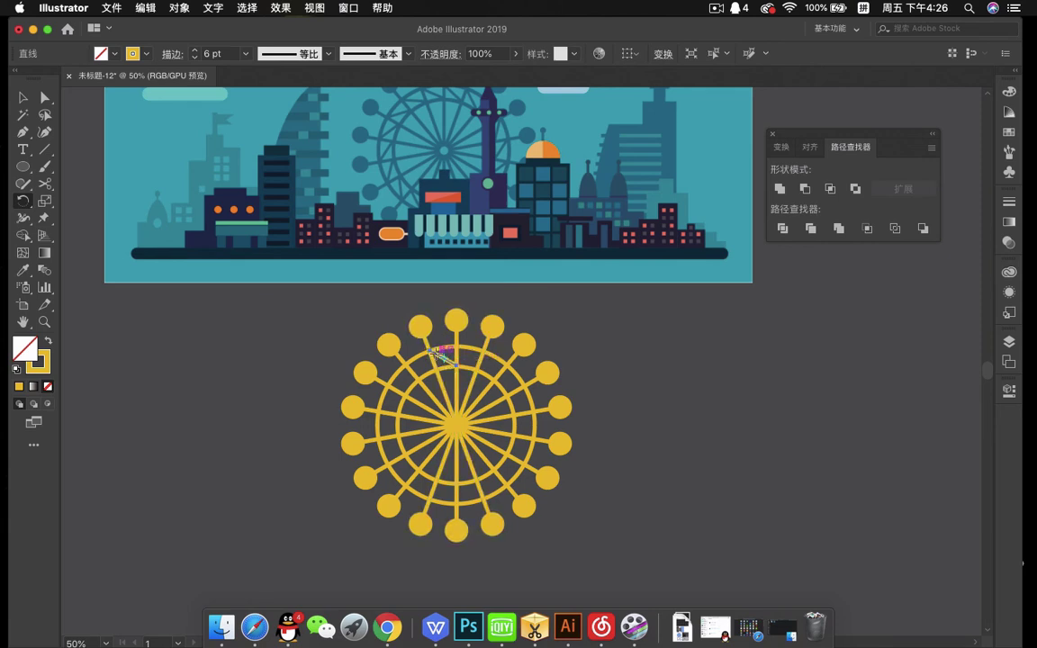
mouse_move(439, 354)
left_mouse_down()
mouse_move(457, 369)
mouse_move(455, 359)
left_mouse_up()
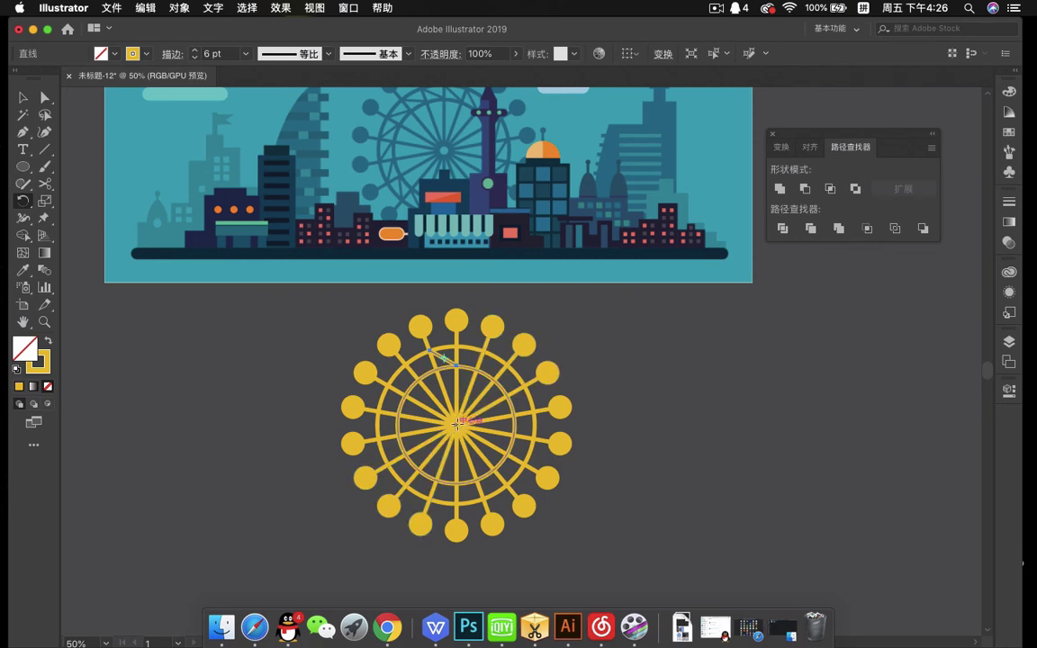
left_click(457, 423, "alt")
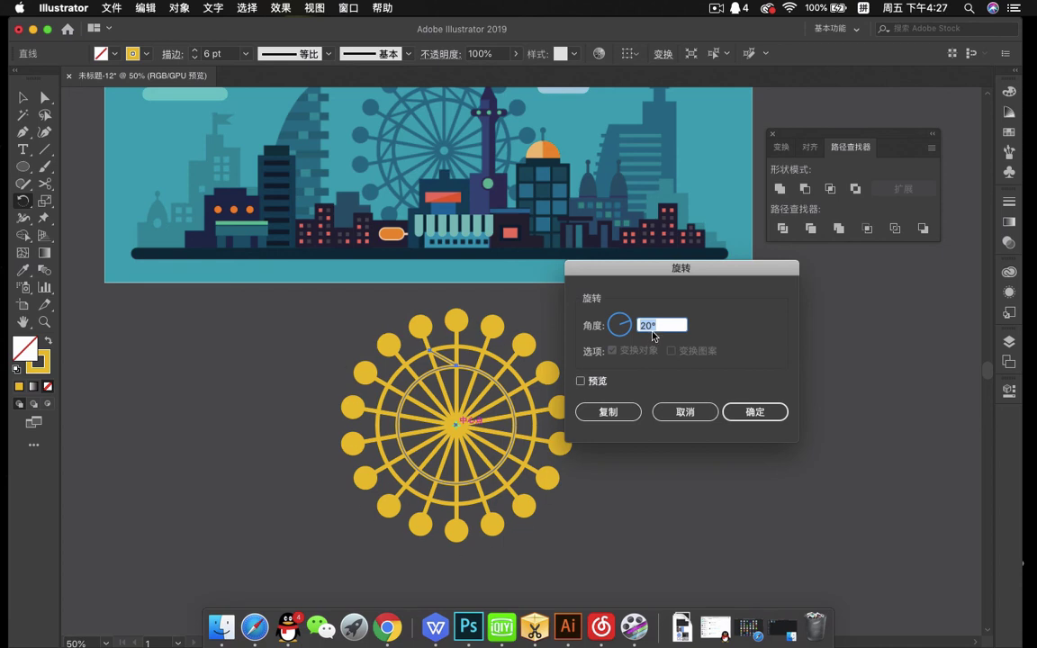
left_click(599, 409)
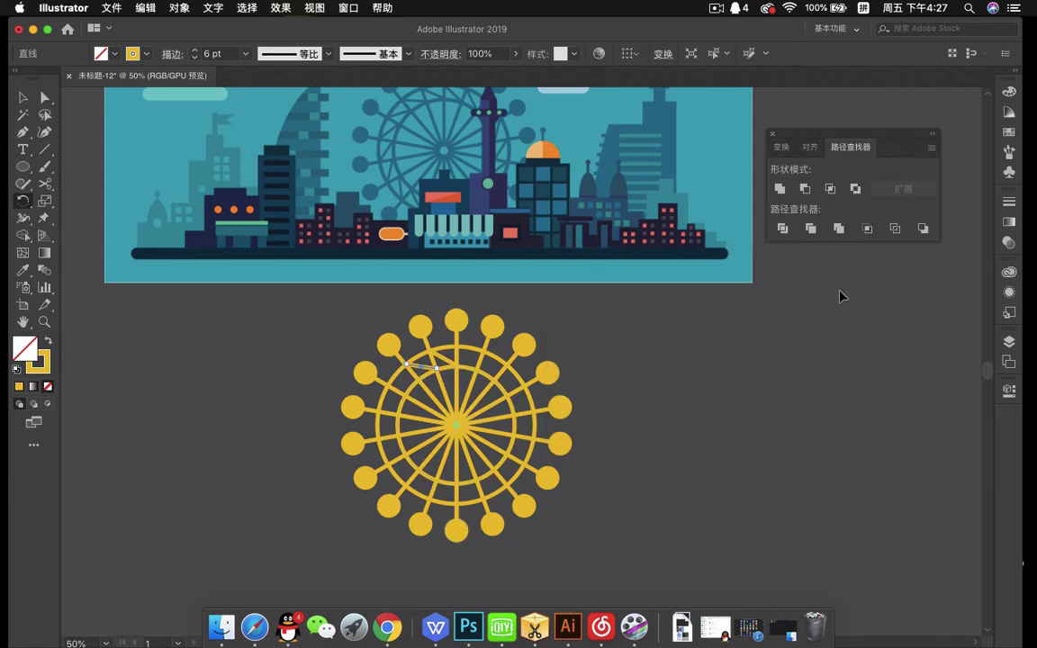
Repeat the rotated copy of the diagonal until the braces fill the whole band between the two rings
key("ctrl+d")
key("ctrl+d")
key("ctrl+d")
key("ctrl+d")
key("ctrl+d")
key("ctrl+d")
key("ctrl+d")
key("ctrl+d")
key("ctrl+d")
key("ctrl+d")
key("ctrl+d")
key("ctrl+d")
key("ctrl+d")
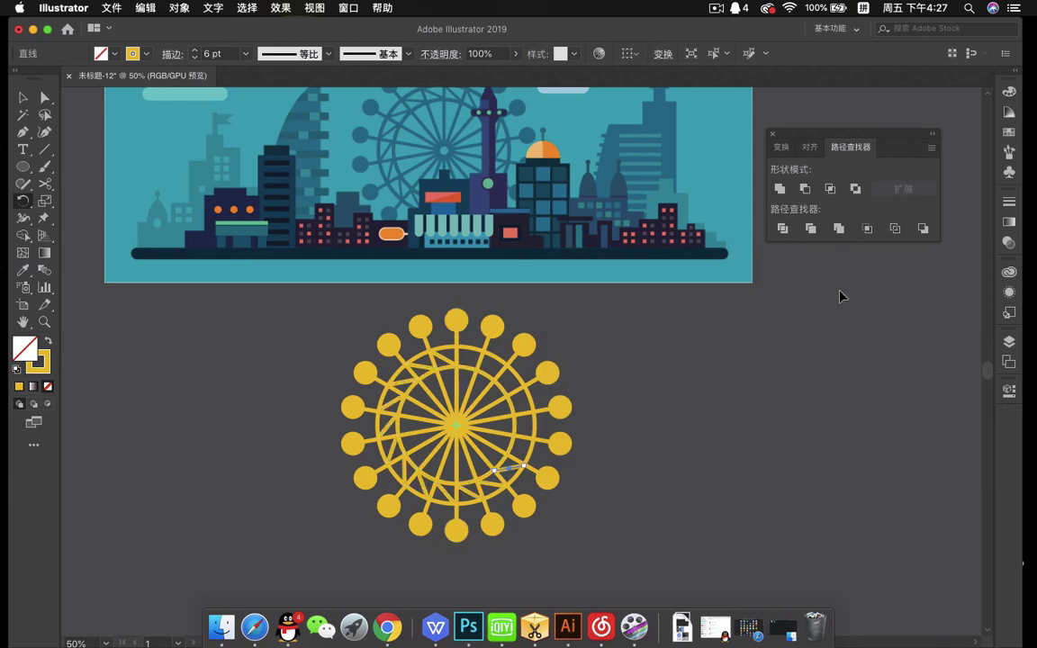
key("ctrl+d")
key("ctrl+d")
key("ctrl+d")
key("ctrl+d")
key("ctrl+d")
key("ctrl+d")
key("ctrl+d")
key("ctrl+d")
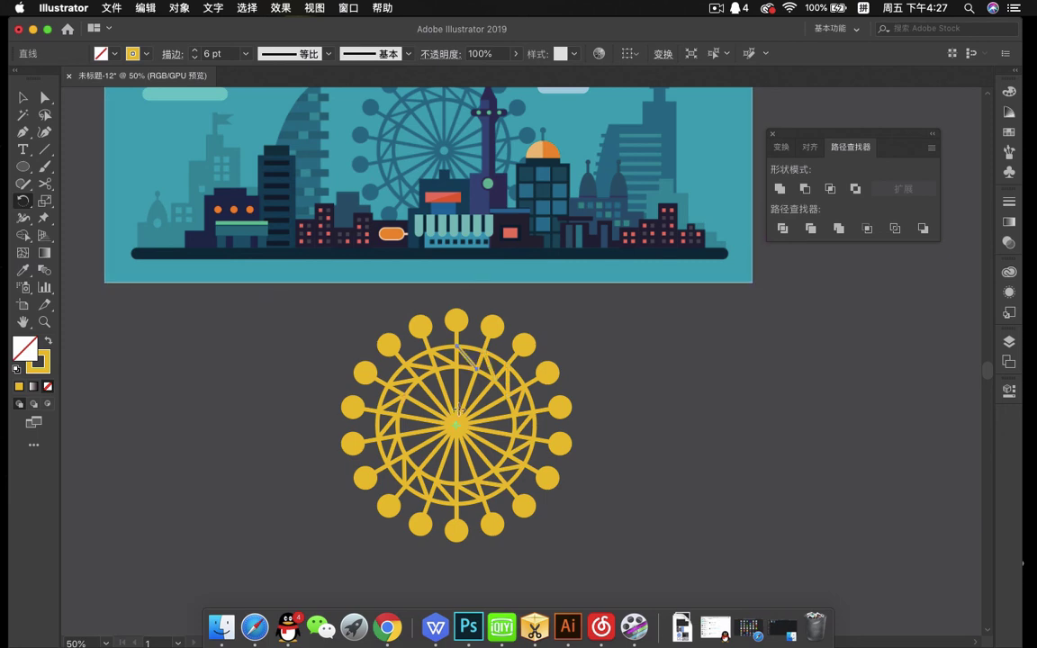
Draw a small circle centred on the wheel's hub where the spokes cross
scroll(546, 377, "up", 3)
scroll(546, 377, "right", 2)
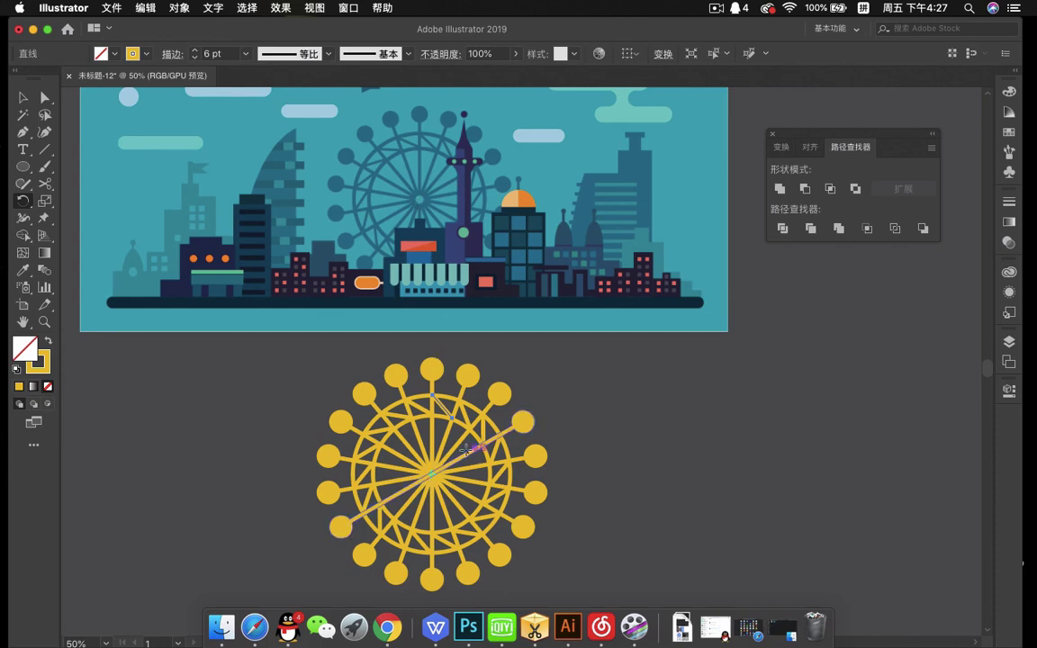
scroll(423, 405, "down", 3)
scroll(429, 410, "up", 2)
scroll(429, 409, "up", 1)
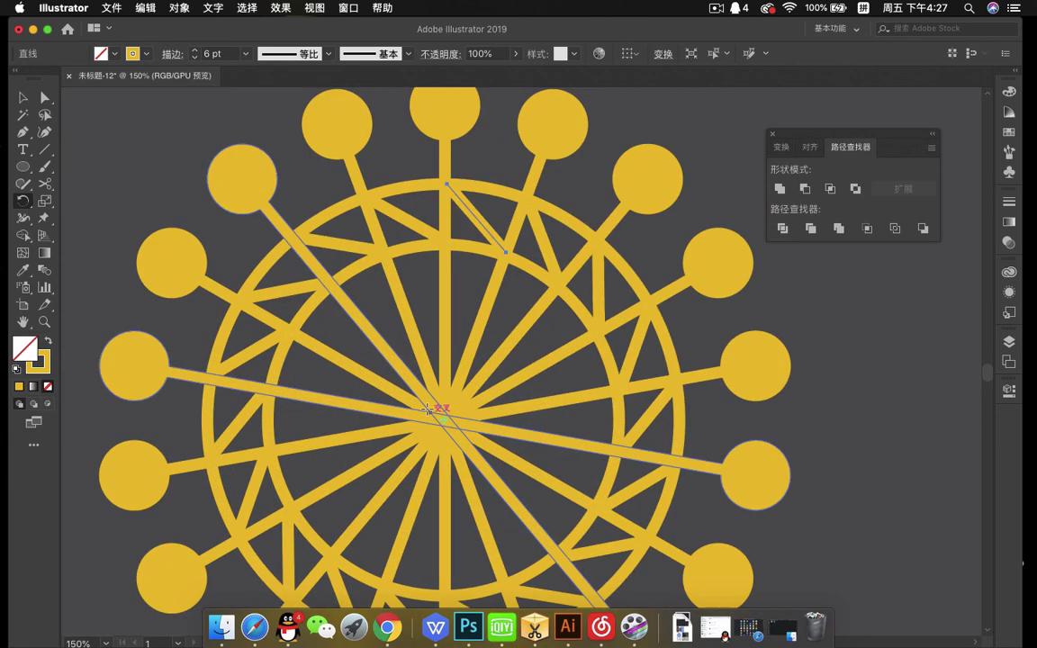
left_click(23, 166)
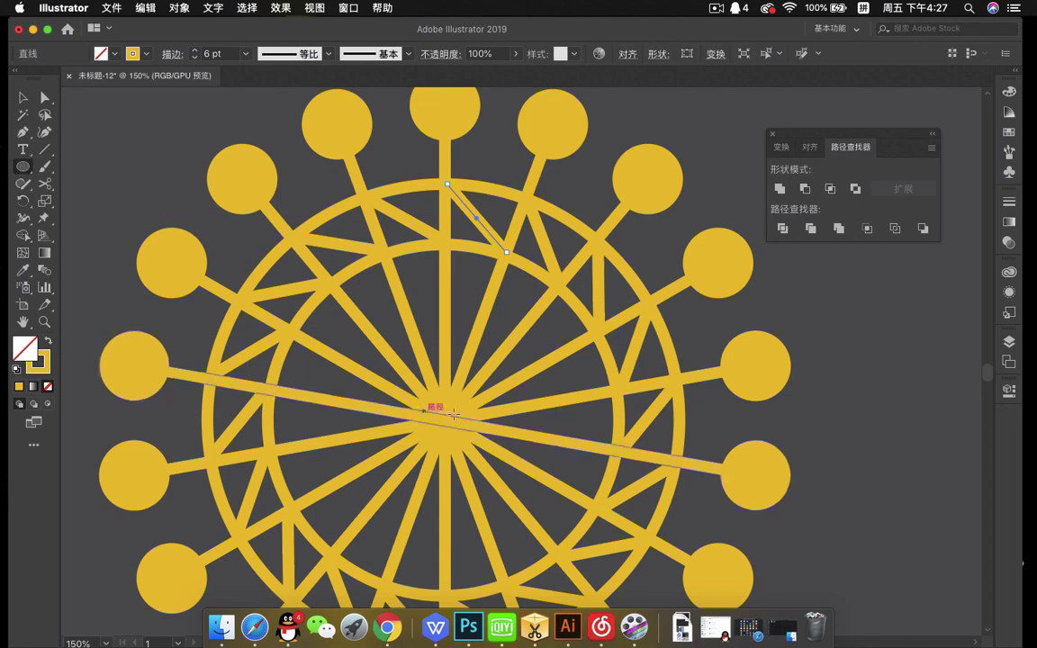
left_click_drag(435, 407, 460, 442)
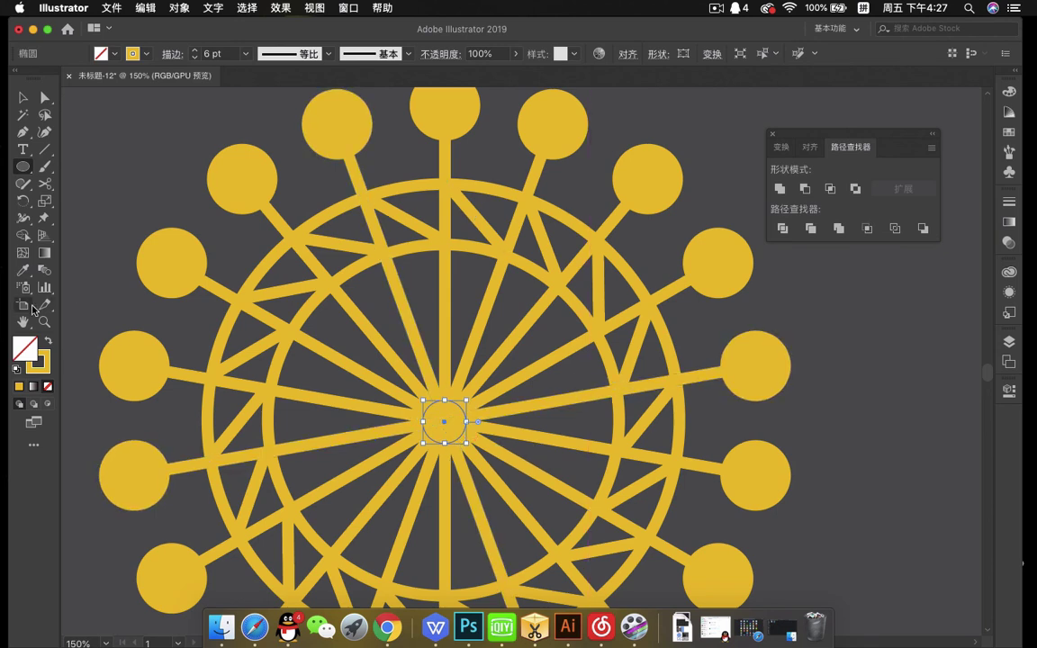
Remove the hub circle's stroke and fill it with the dark grey sampled from the canvas background
left_click(49, 341)
left_click(23, 269)
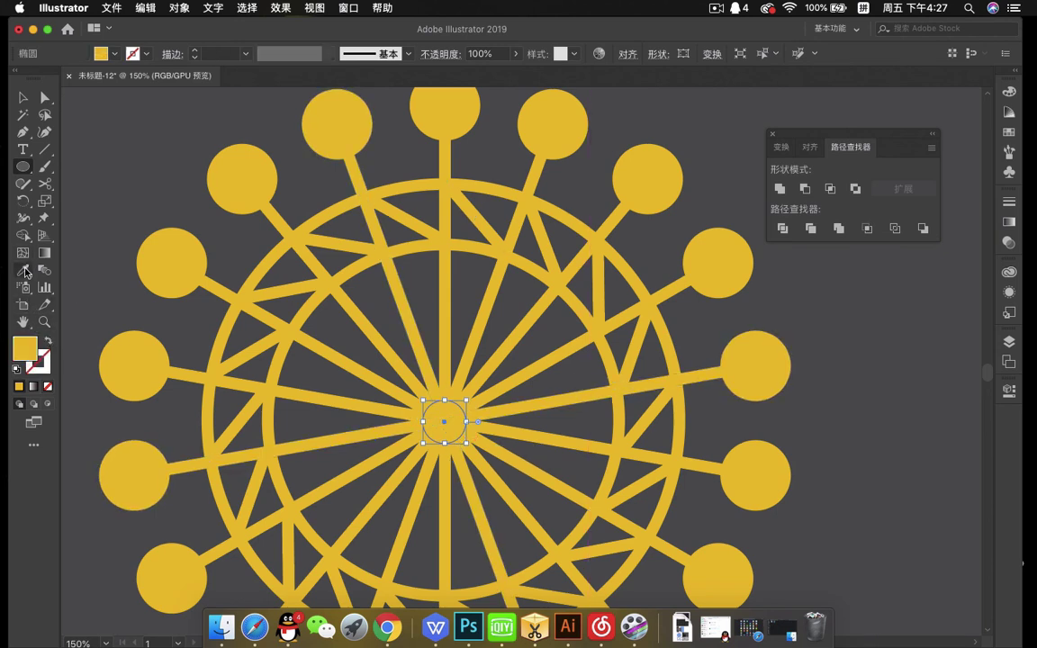
left_click(873, 319)
left_click(23, 97)
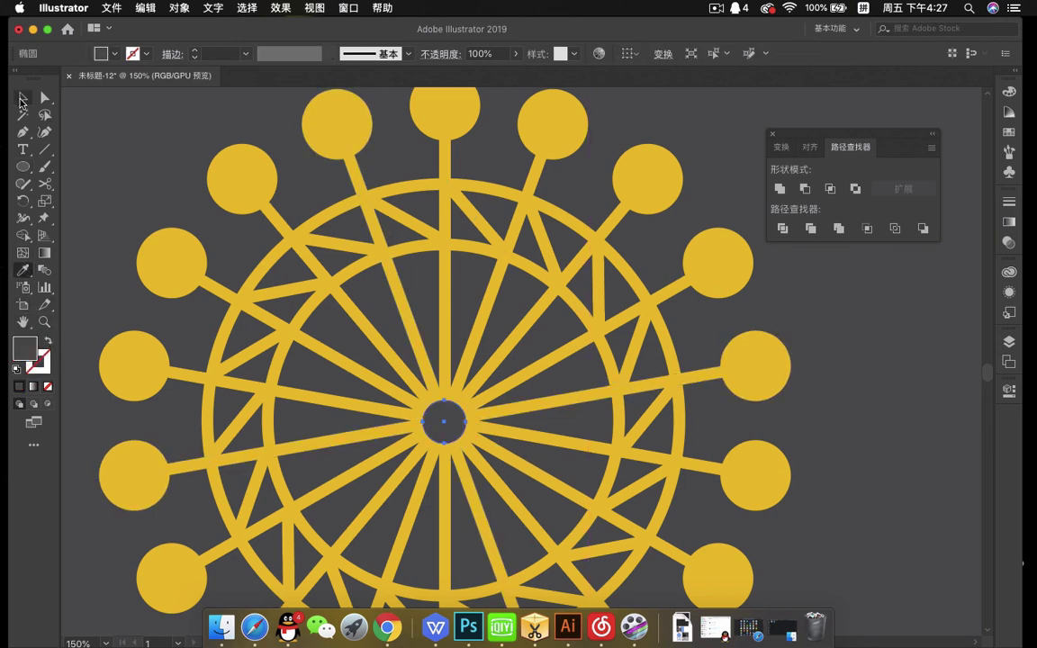
left_click(118, 138)
scroll(153, 167, "down", 2)
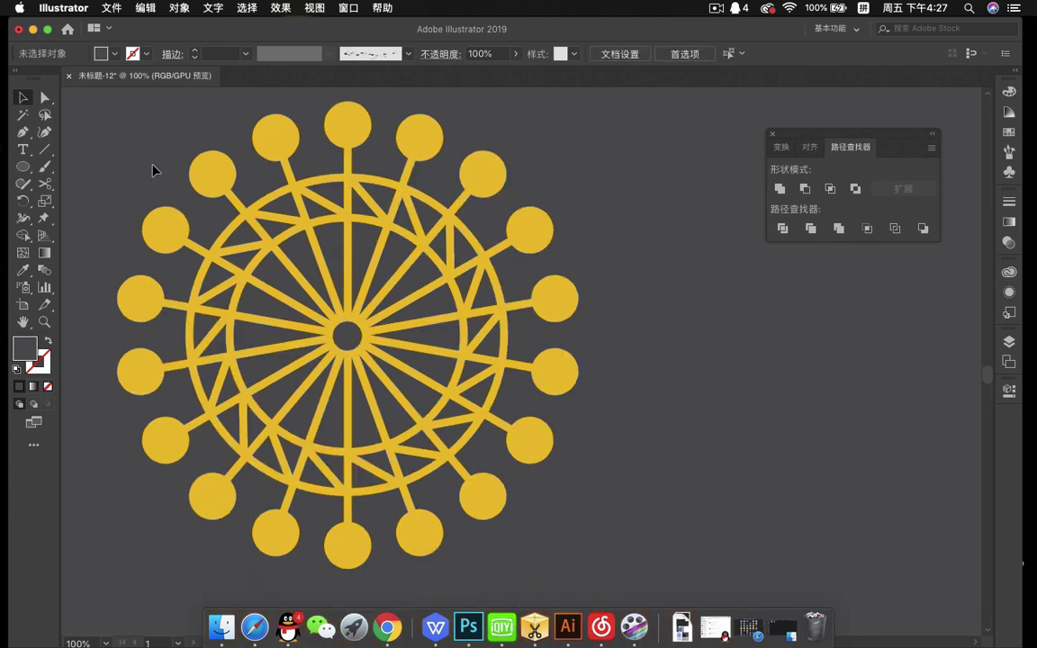
scroll(486, 295, "up", 3)
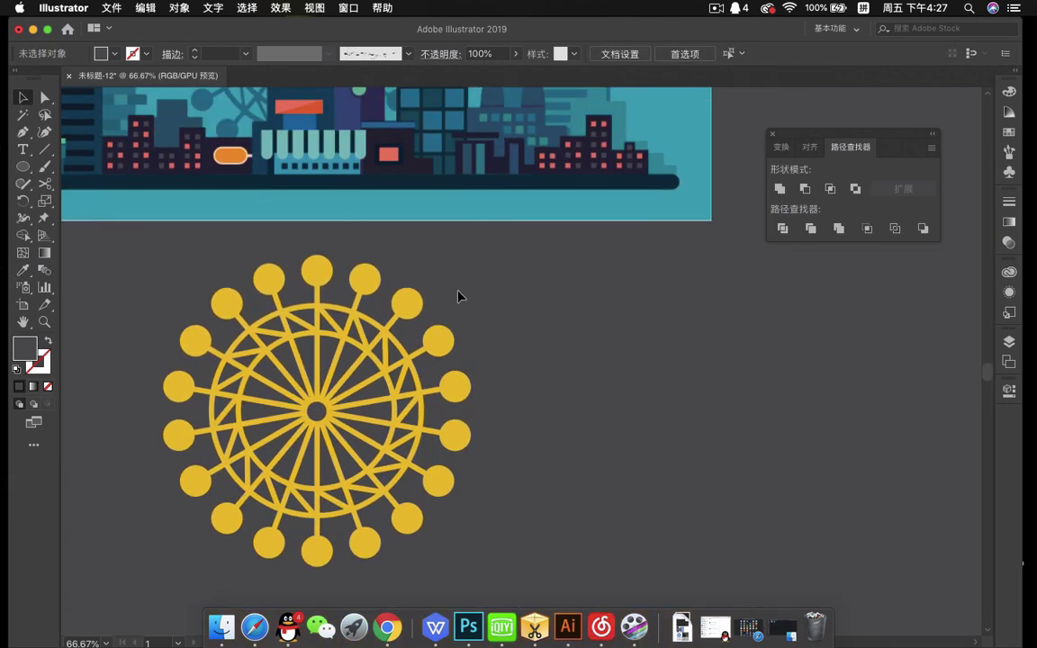
scroll(458, 294, "down", 1)
left_click_drag(500, 243, 533, 324)
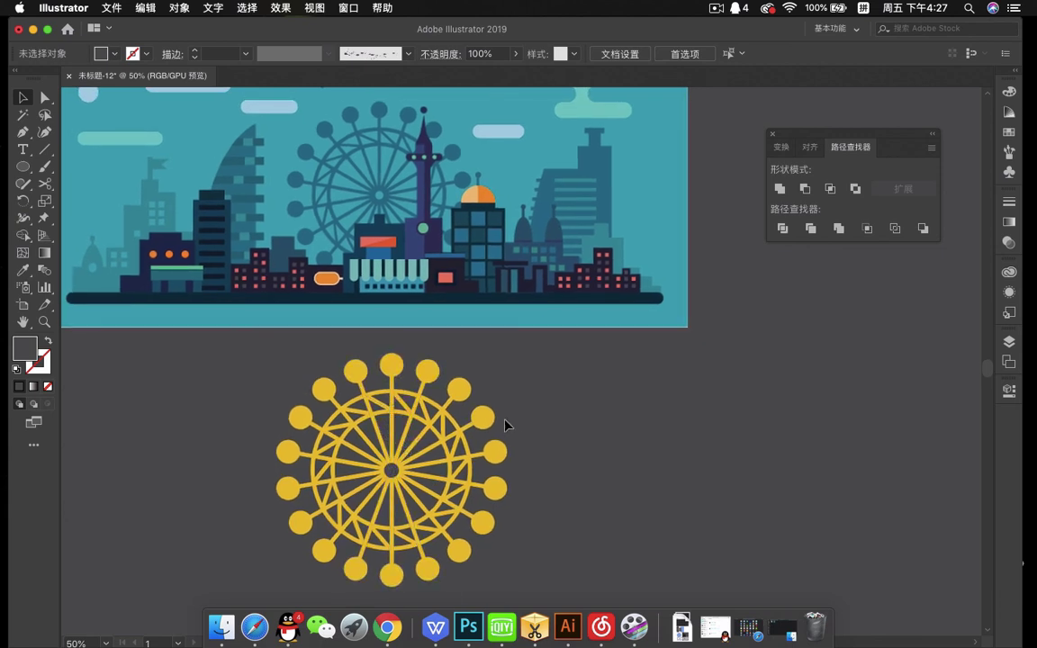
left_click(393, 363)
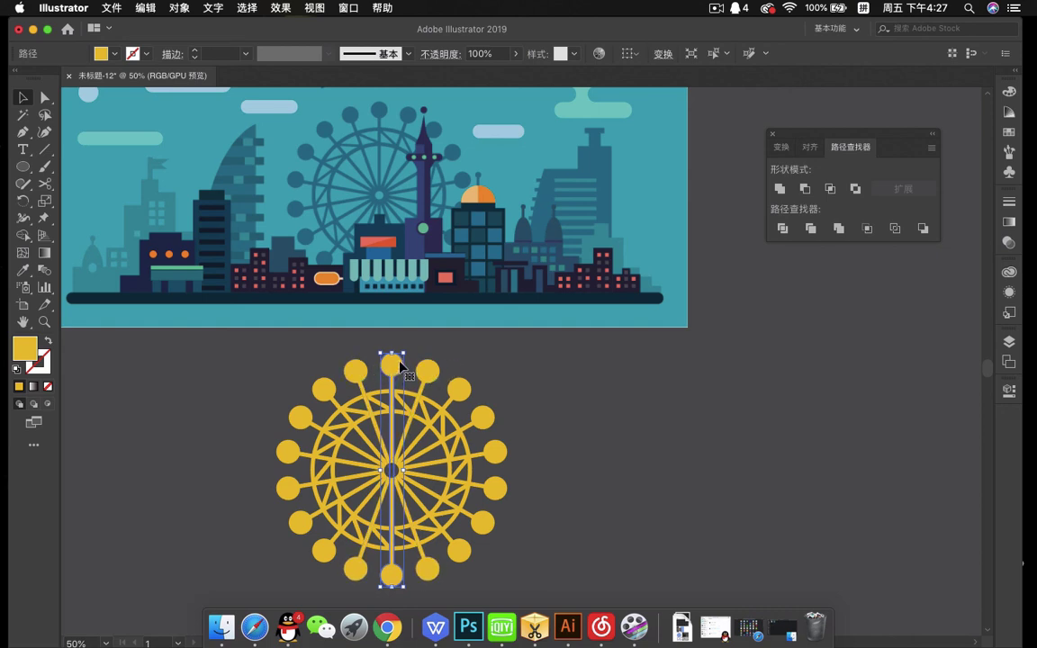
left_click(601, 421)
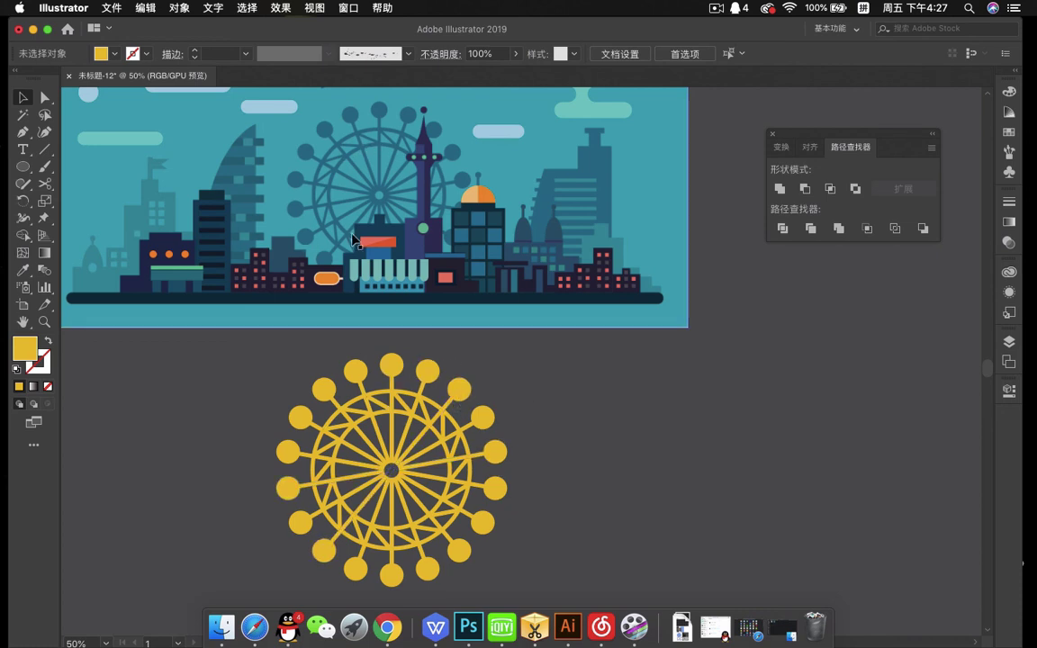